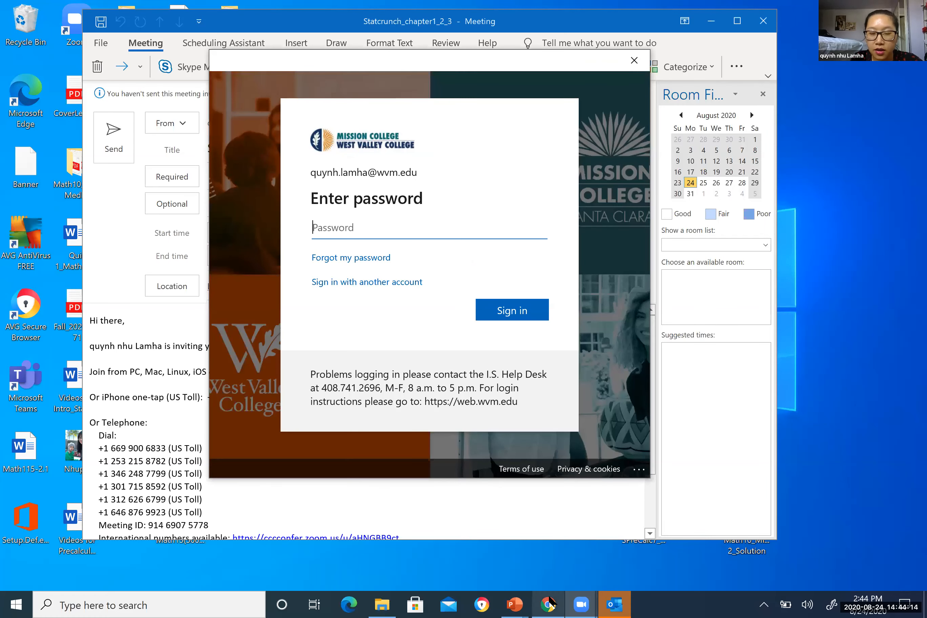
Step: Switch to Chrome and open the StatCrunch page of the MyLab Statistics course
mouse_move(549, 601)
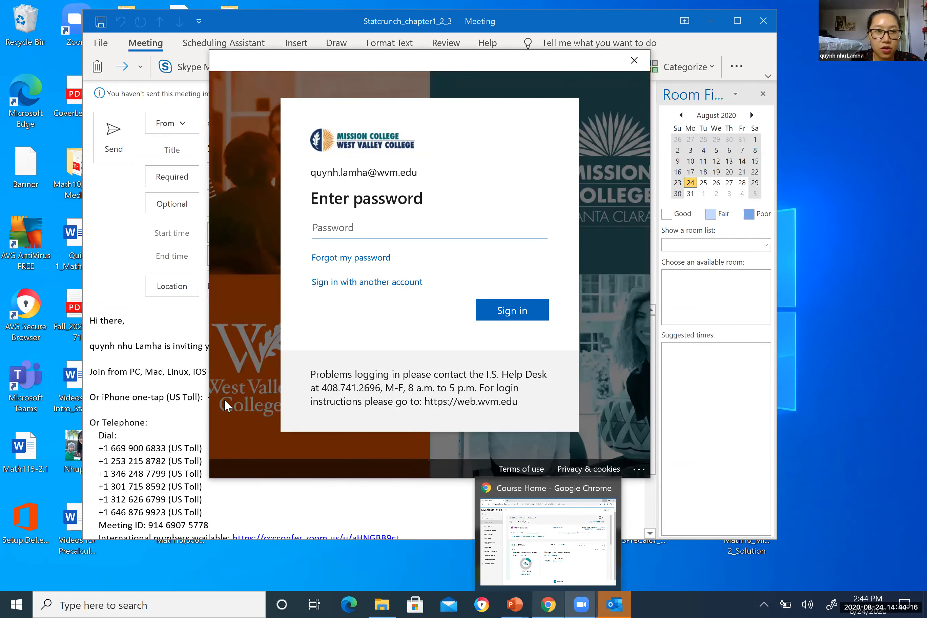
click(550, 601)
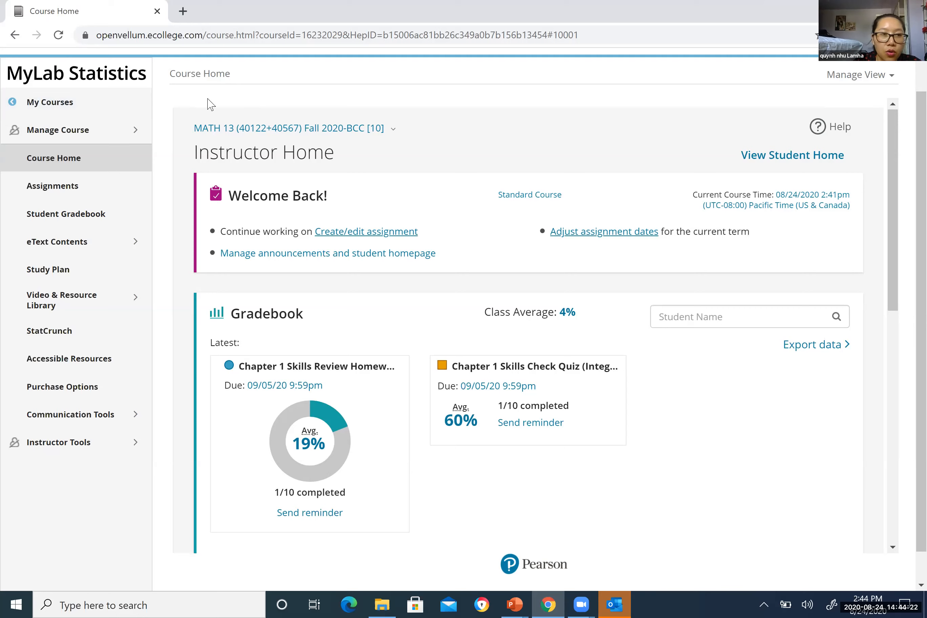
click(59, 170)
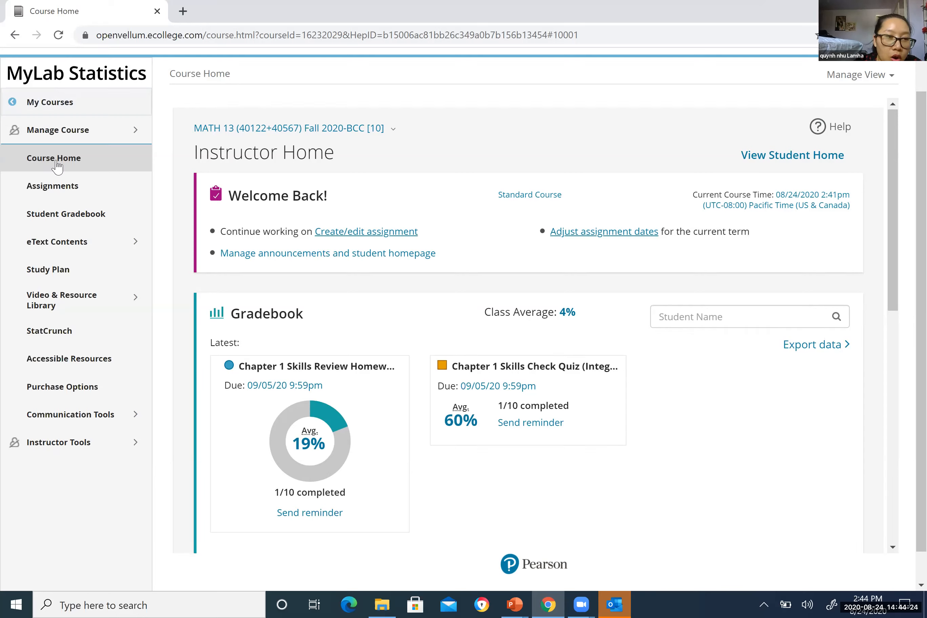
click(50, 337)
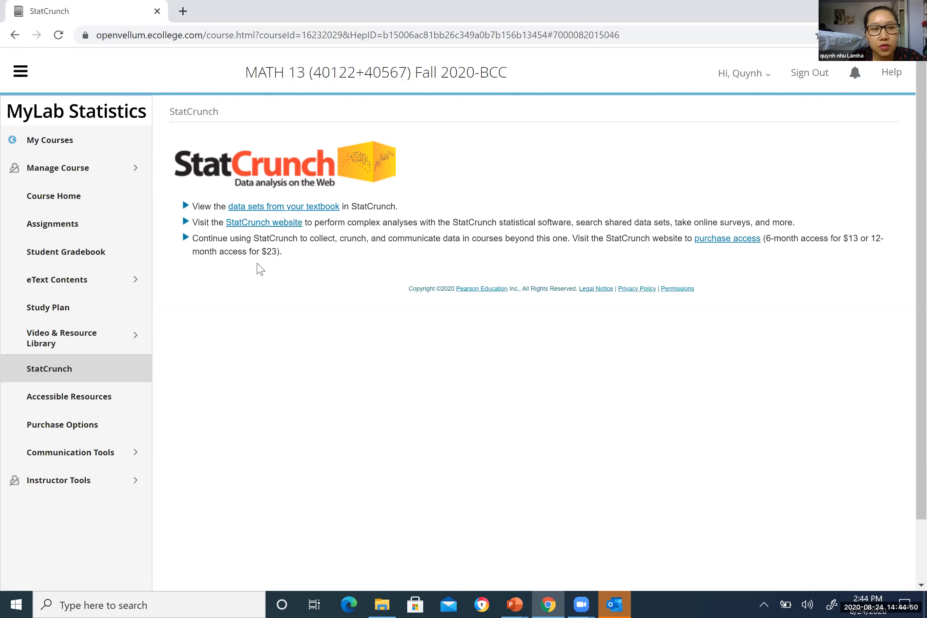
Step: Visit the StatCrunch website, dismiss the COVID-19 resources notice, and open a blank StatCrunch data table
click(257, 224)
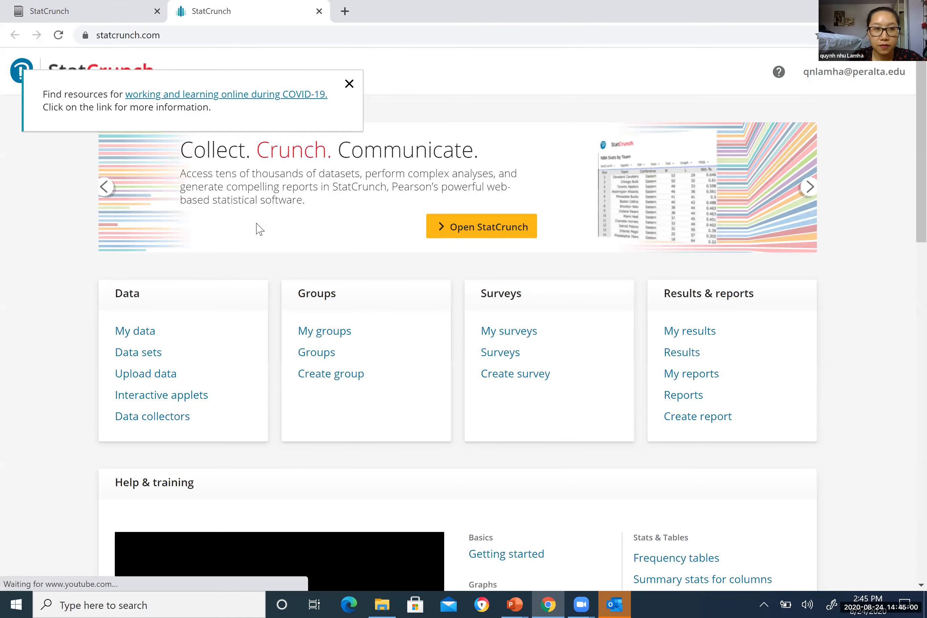
click(349, 83)
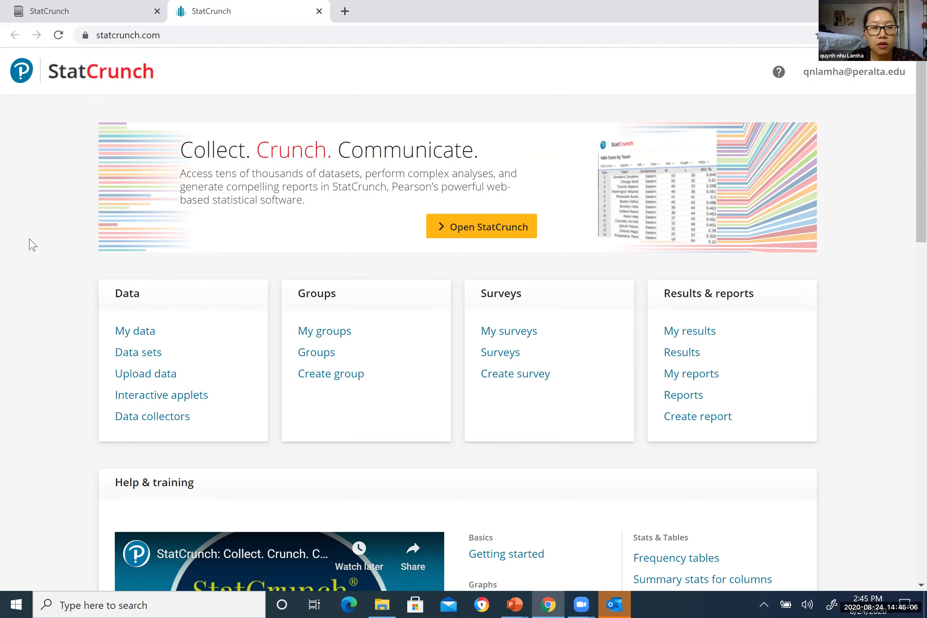
click(475, 230)
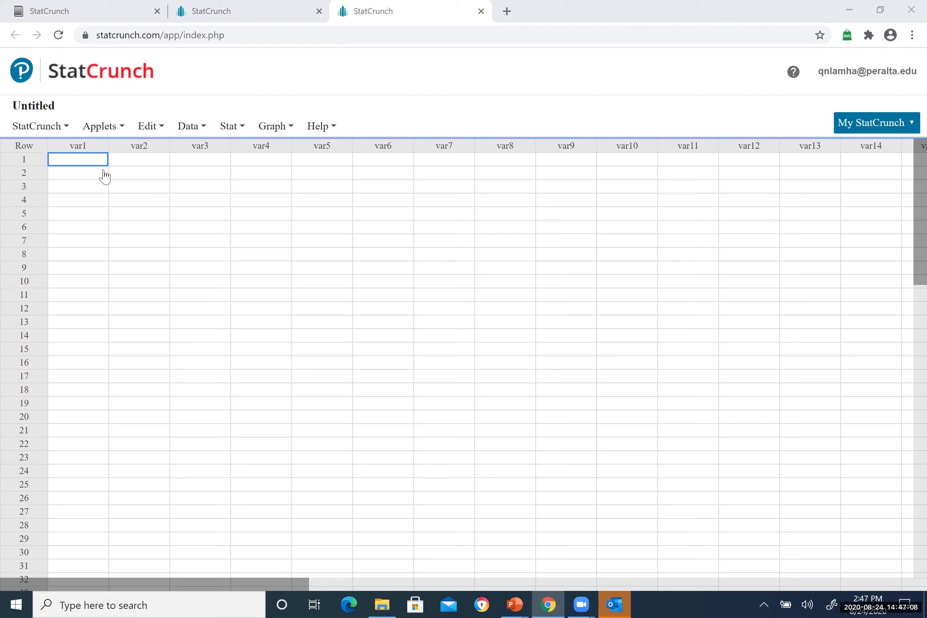
Step: Rename the var1 column as Height
click(104, 160)
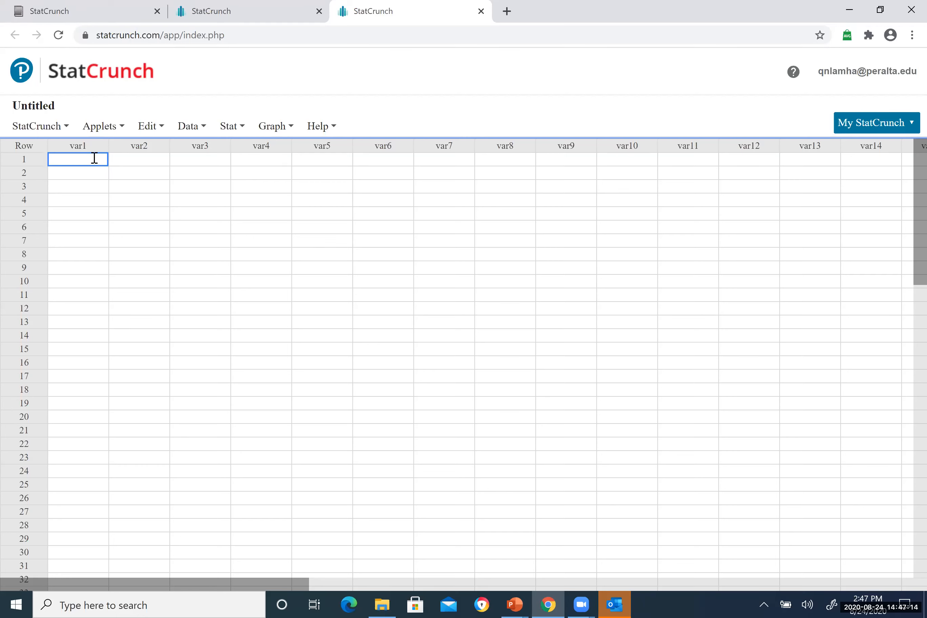
click(76, 145)
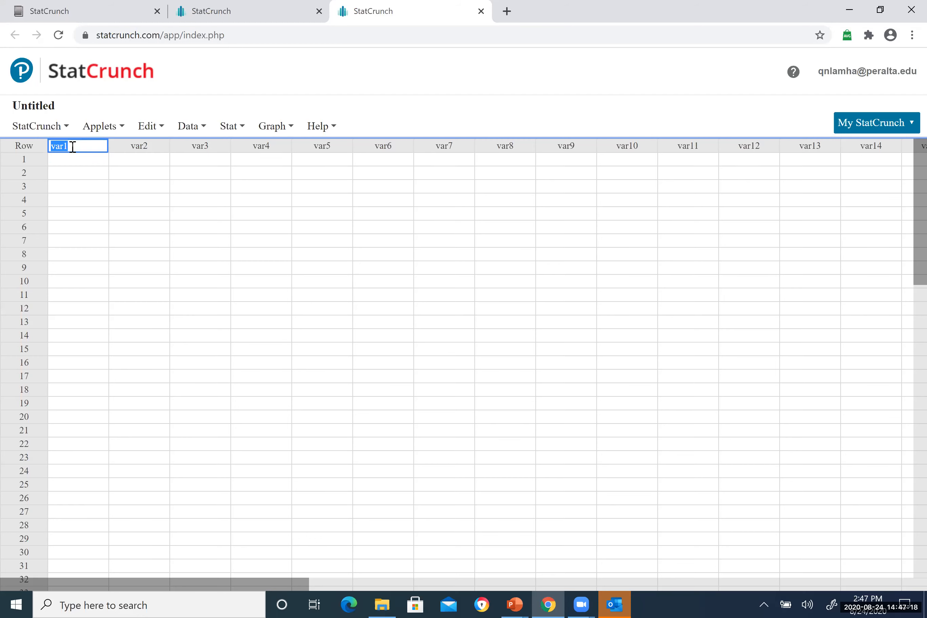
key(BackSpace)
text(Height)
click(75, 160)
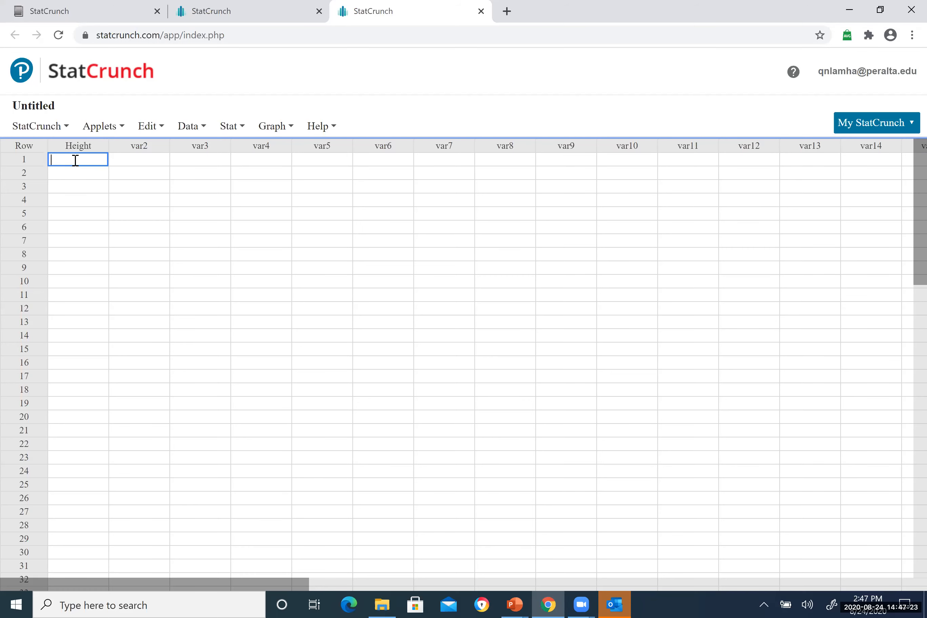
Step: Insert one column to the right of Height and delete that inserted column again
click(42, 162)
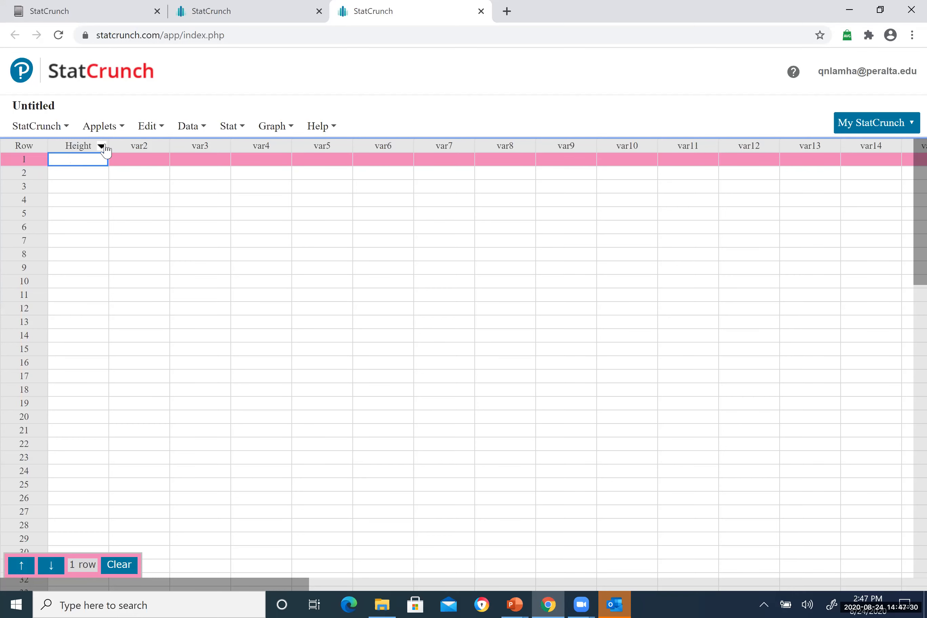
click(103, 147)
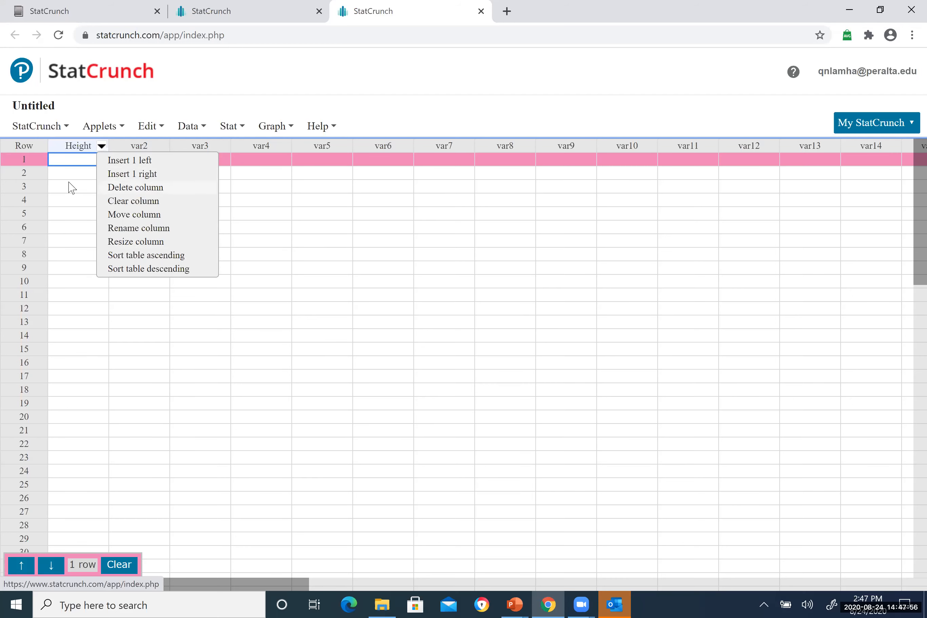
click(129, 174)
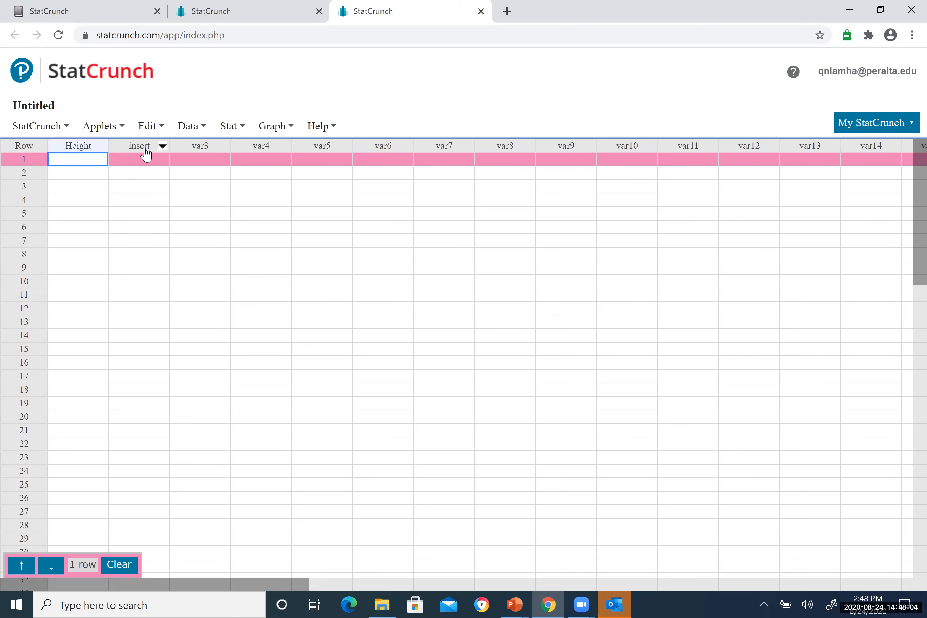
click(163, 146)
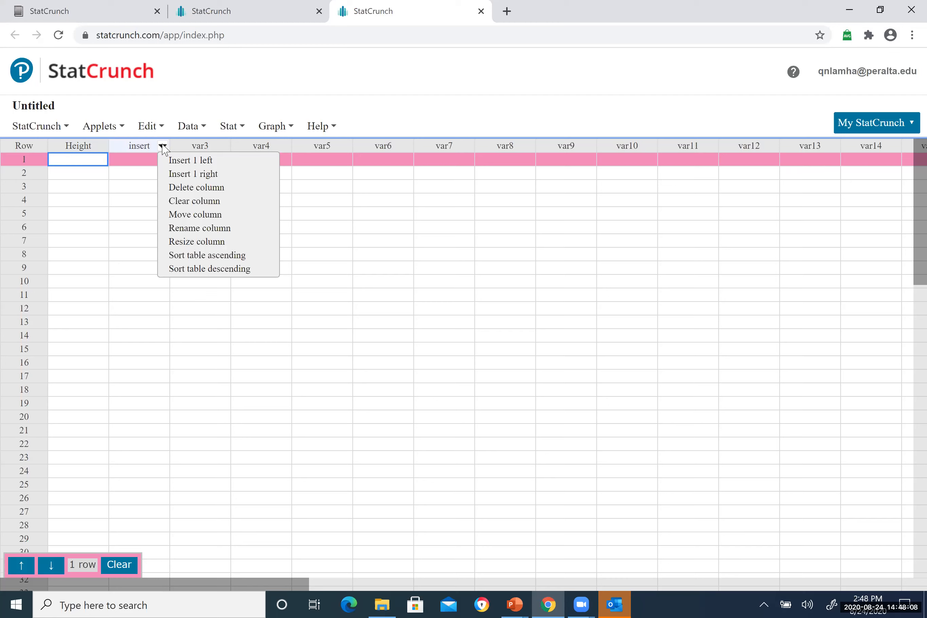
click(183, 188)
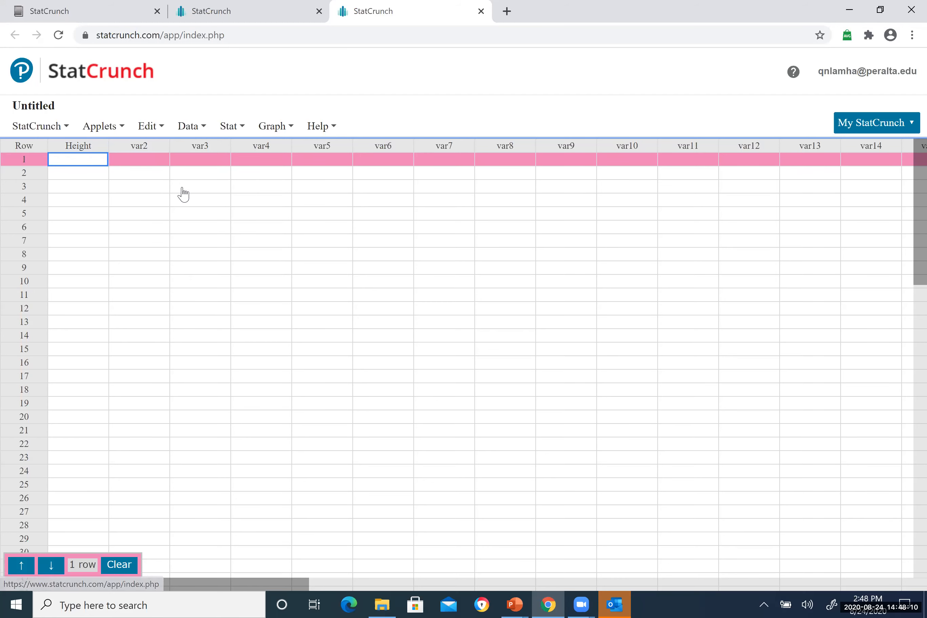
Step: Select the row 2 cell of the Height column and switch to the Stat_ppts_0303 PowerPoint presentation for the height data
click(102, 173)
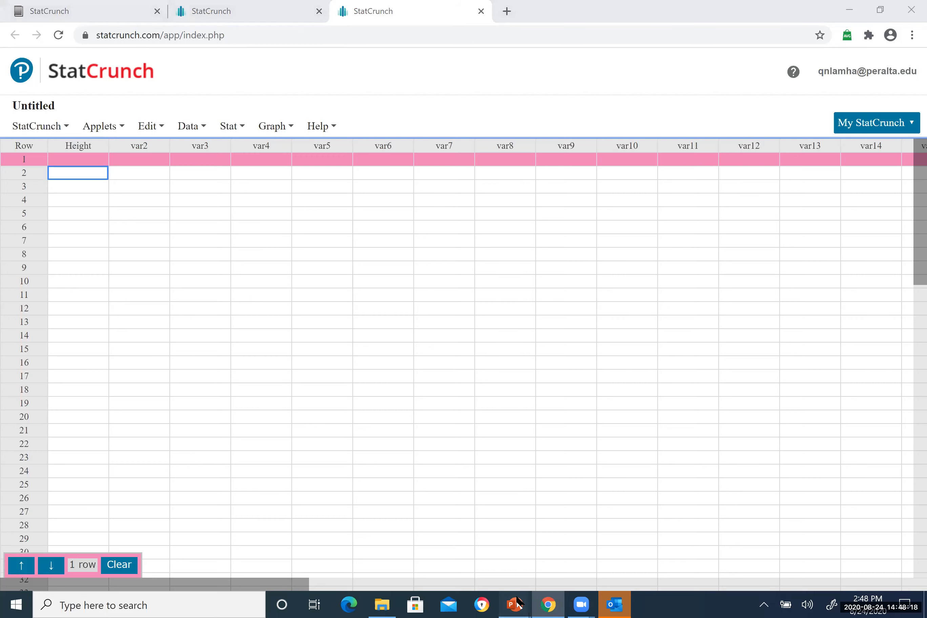
mouse_move(515, 604)
click(580, 547)
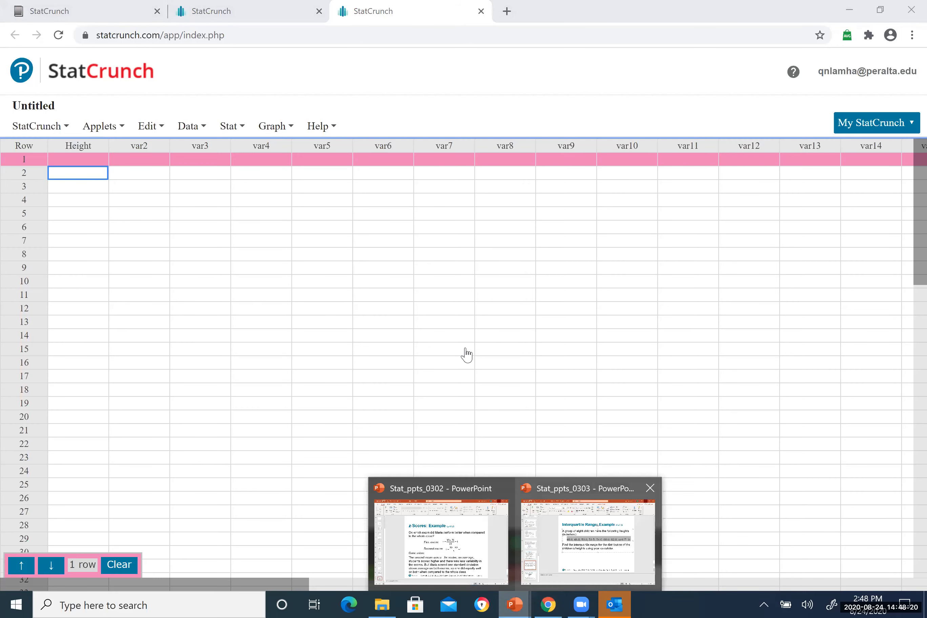
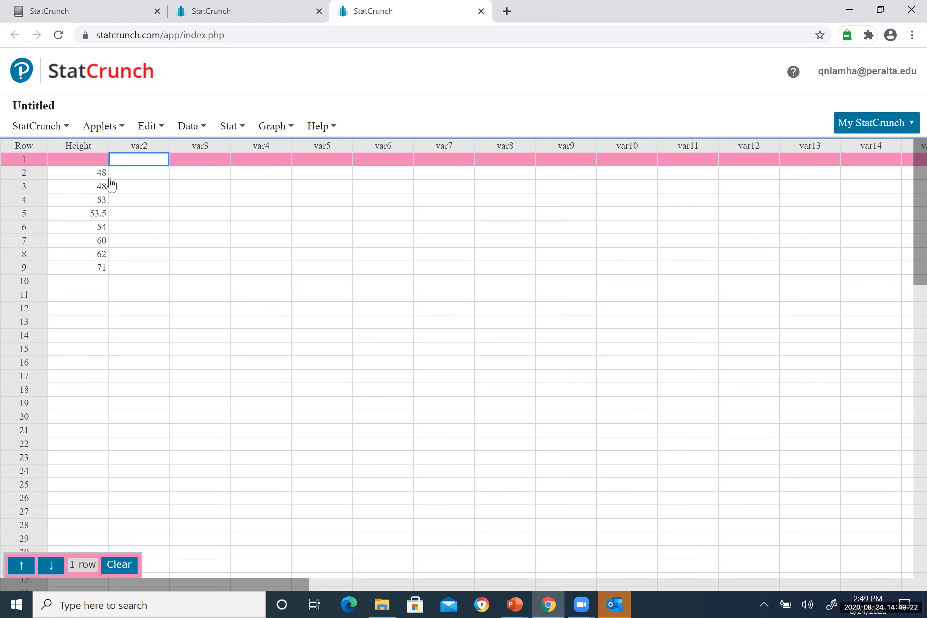
Step: Deselect row 1 and delete that empty row above the height values
click(86, 160)
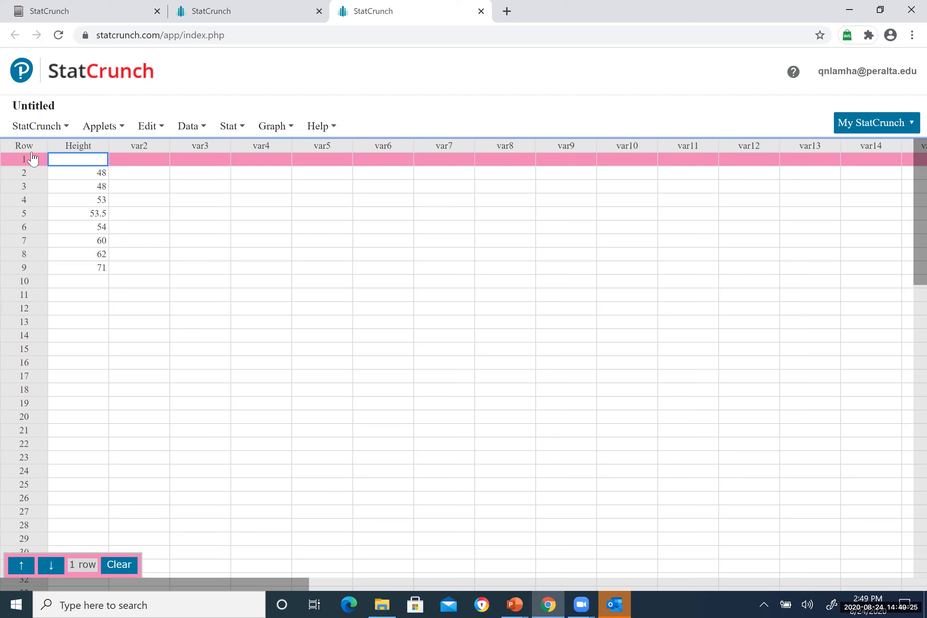
right_click(13, 162)
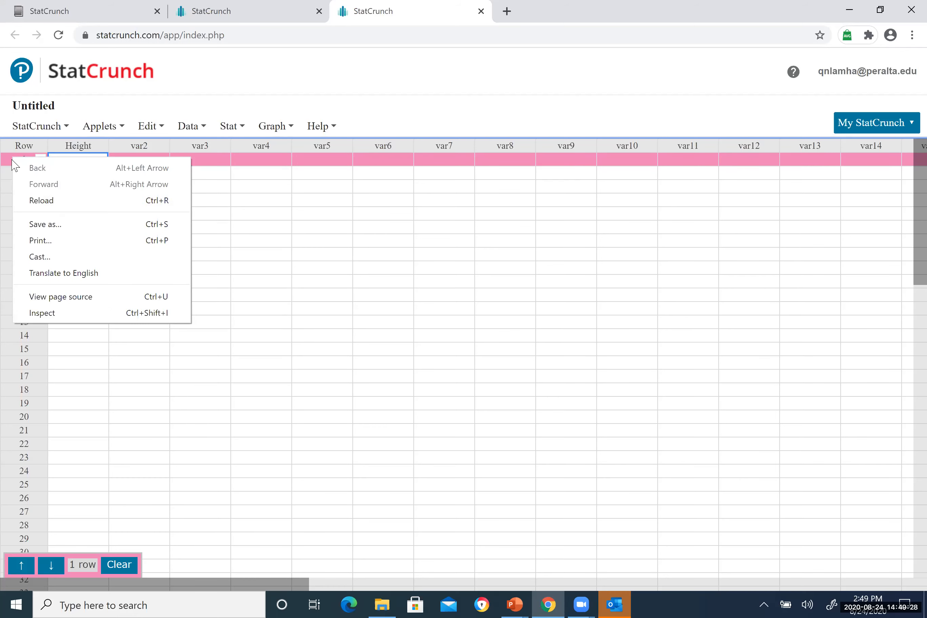
click(16, 162)
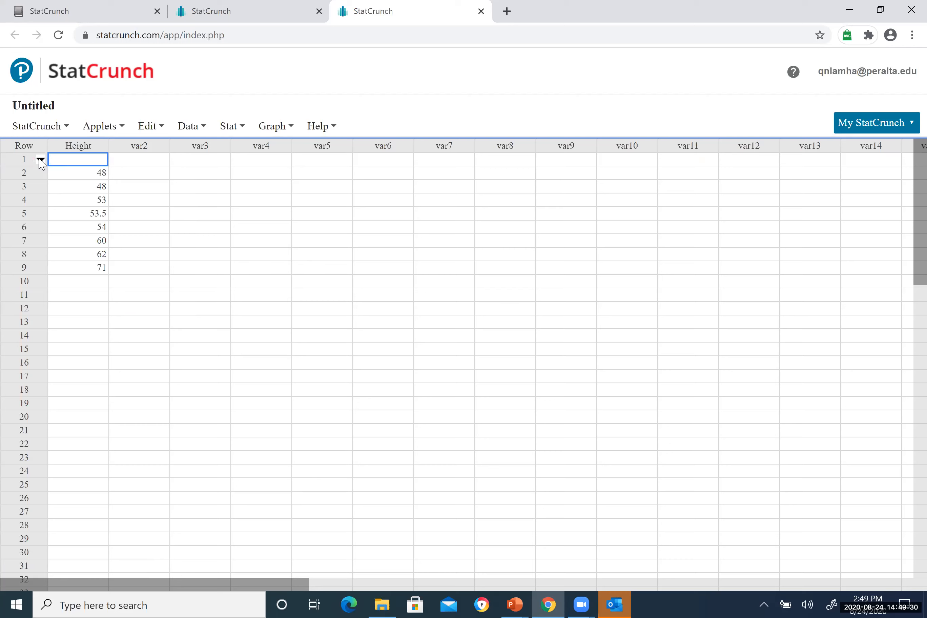
right_click(39, 158)
click(39, 159)
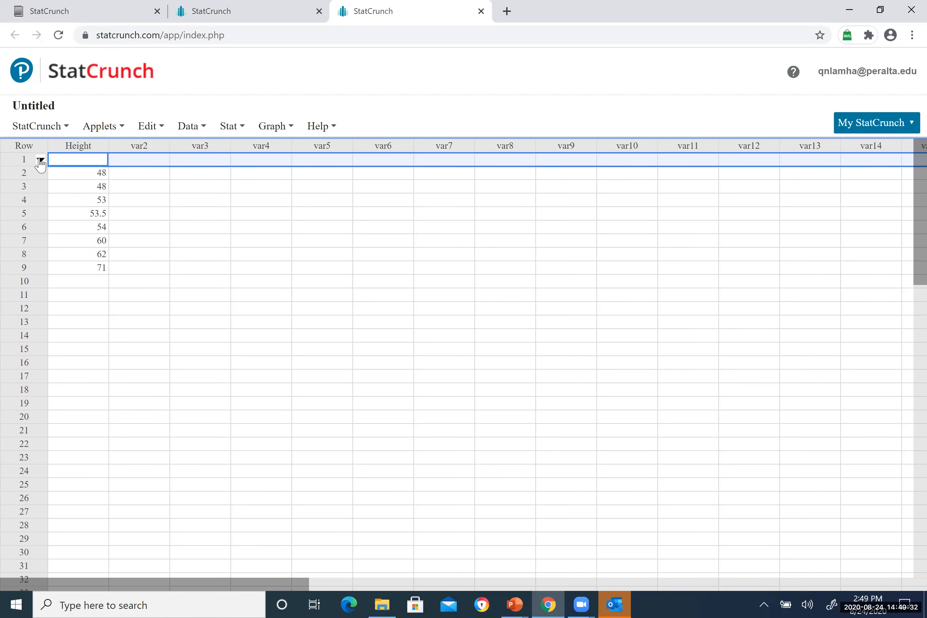
click(40, 161)
click(51, 218)
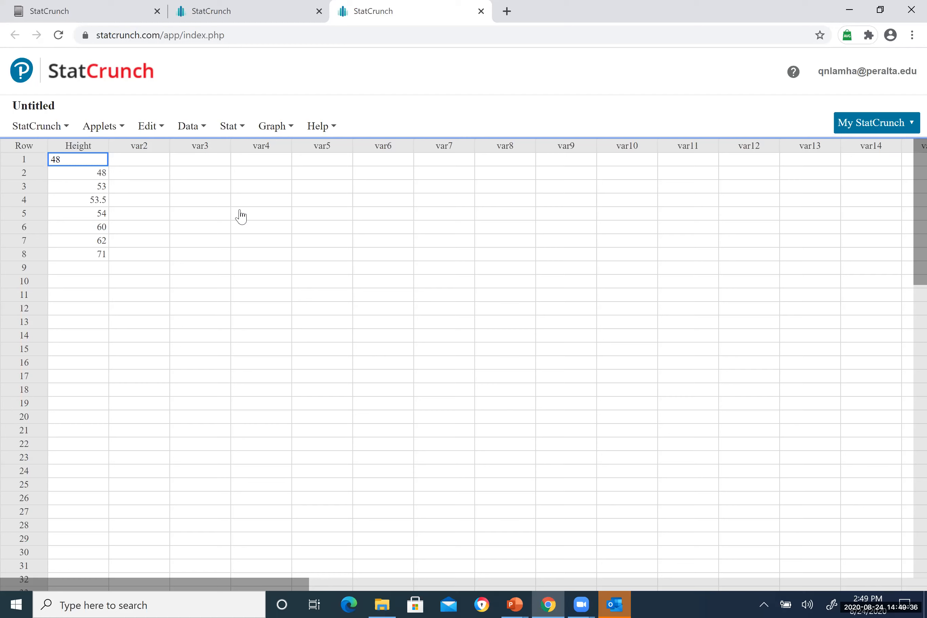
click(221, 189)
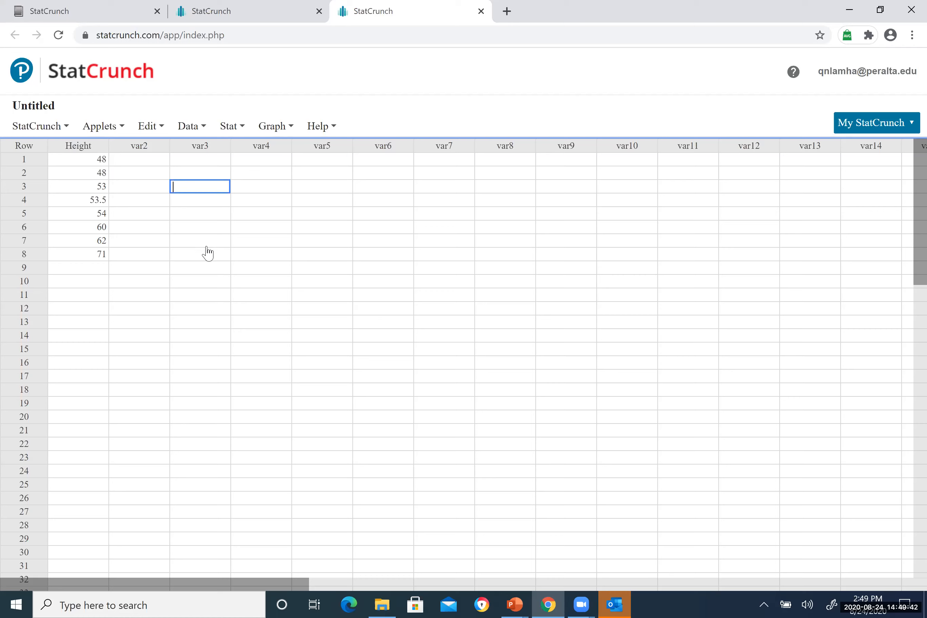
Step: Open the Mean/SD vs. Median/IQR applet
click(39, 127)
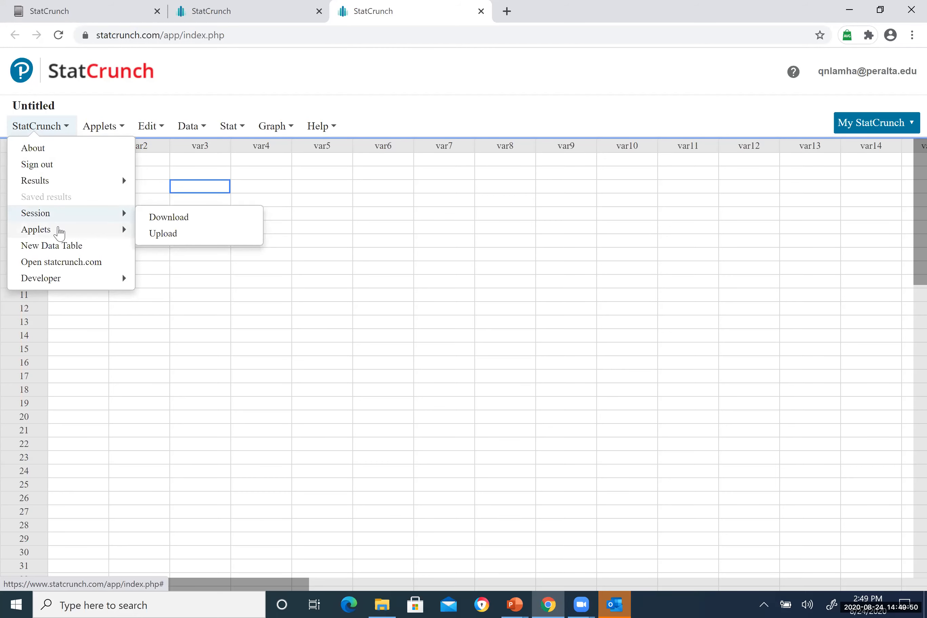
mouse_move(59, 234)
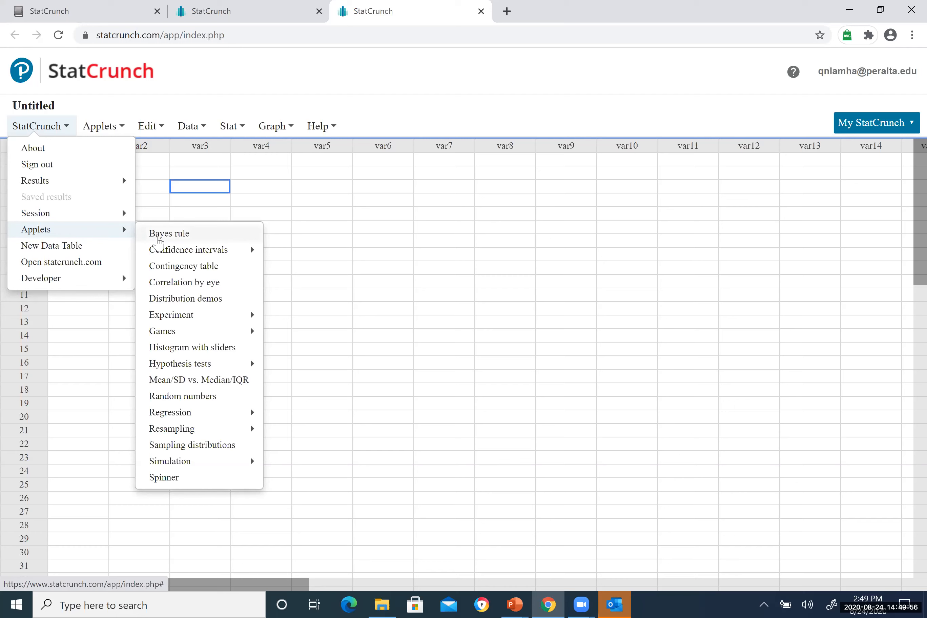
mouse_move(174, 251)
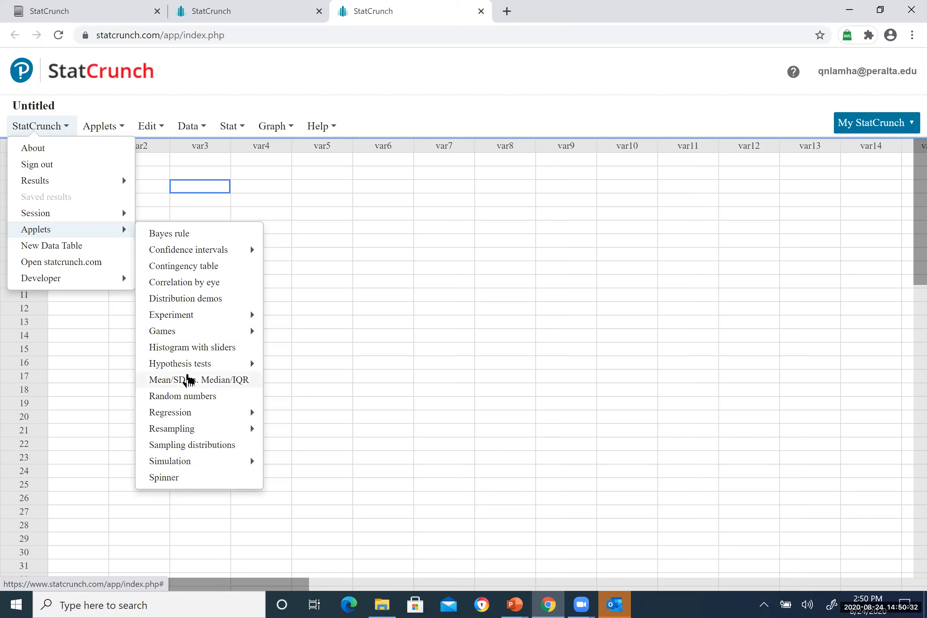
mouse_move(162, 365)
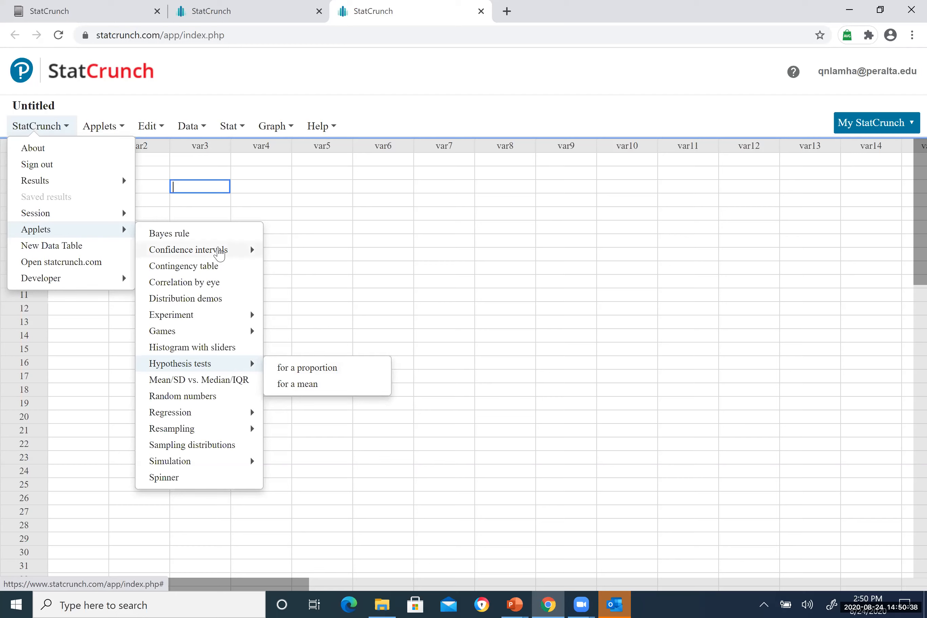
mouse_move(220, 251)
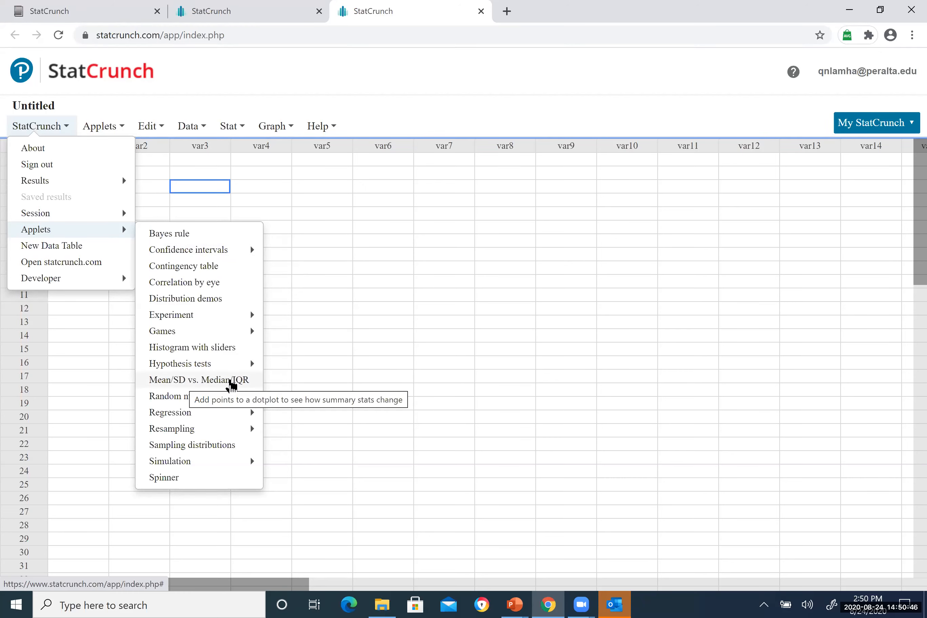
click(202, 381)
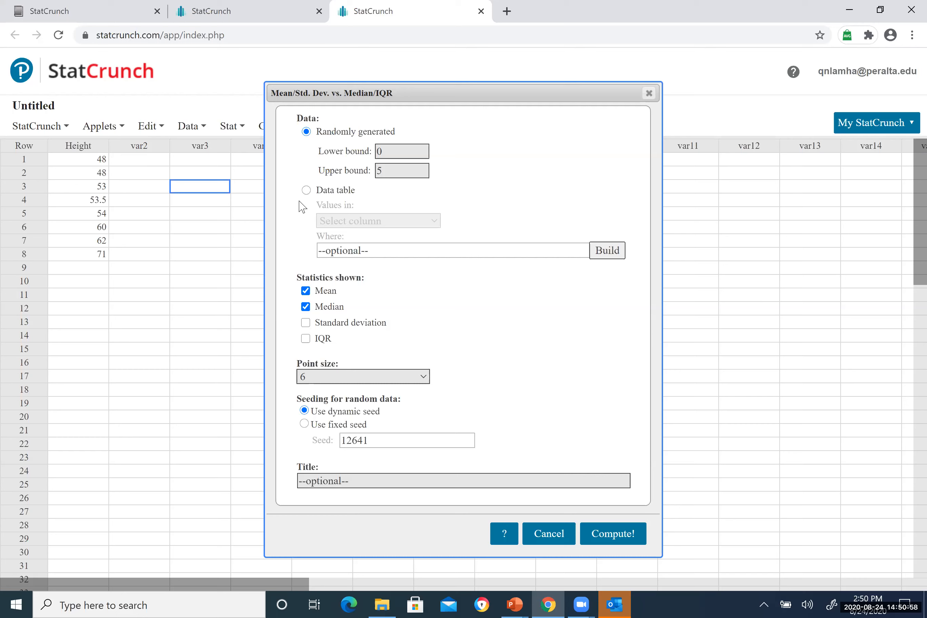
Step: Set the applet to take its data from the Height column of the data table
click(306, 190)
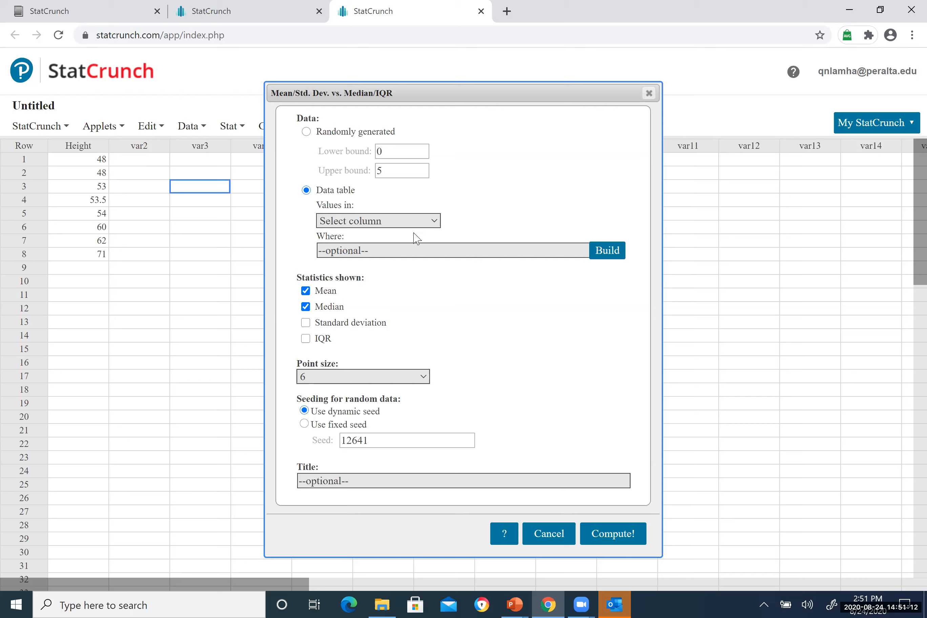
click(436, 223)
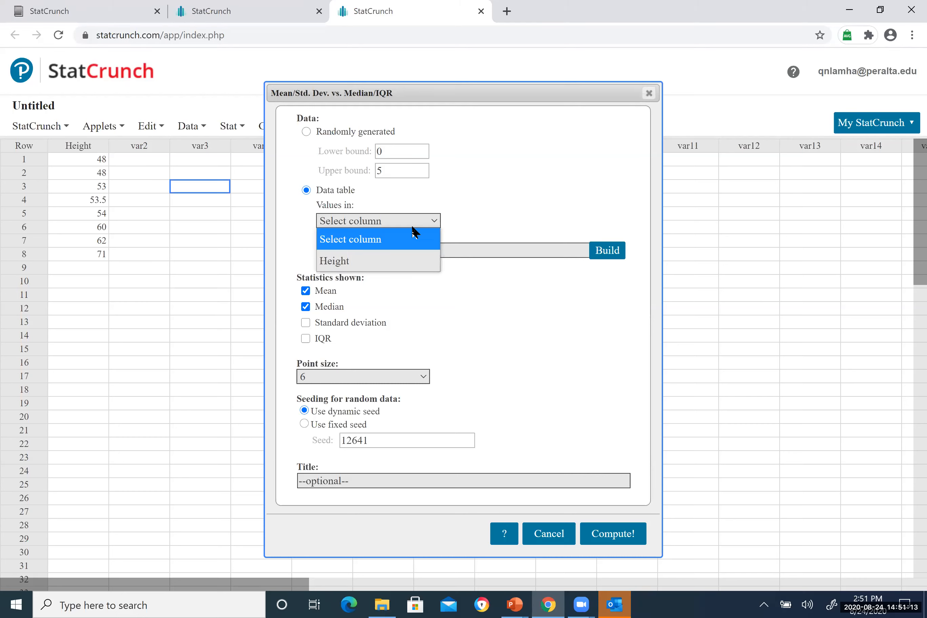
click(344, 264)
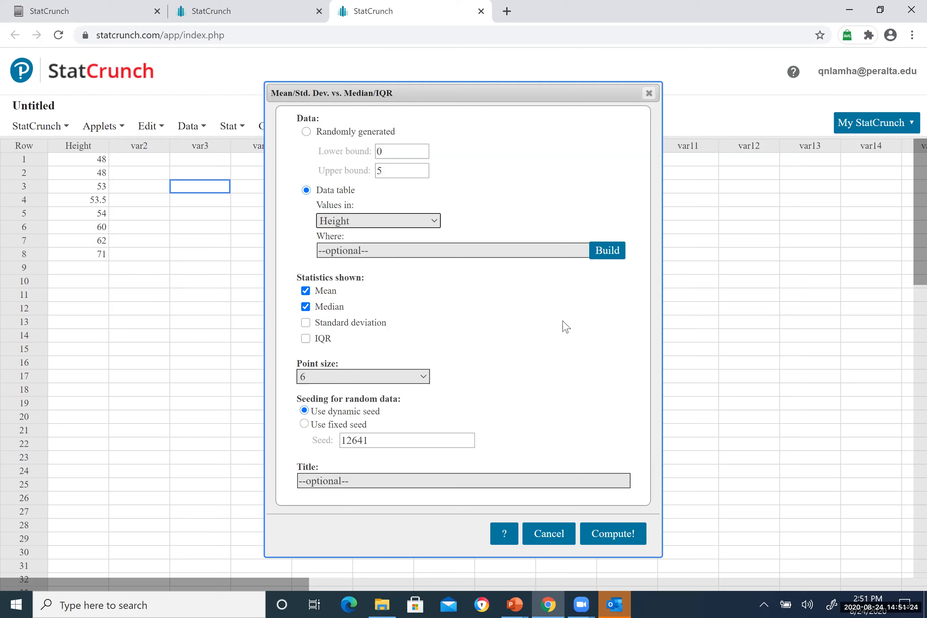
Step: Include the standard deviation and IQR in the shown statistics, keep point size 6, compute the applet and move its result window beside the Height column
click(306, 338)
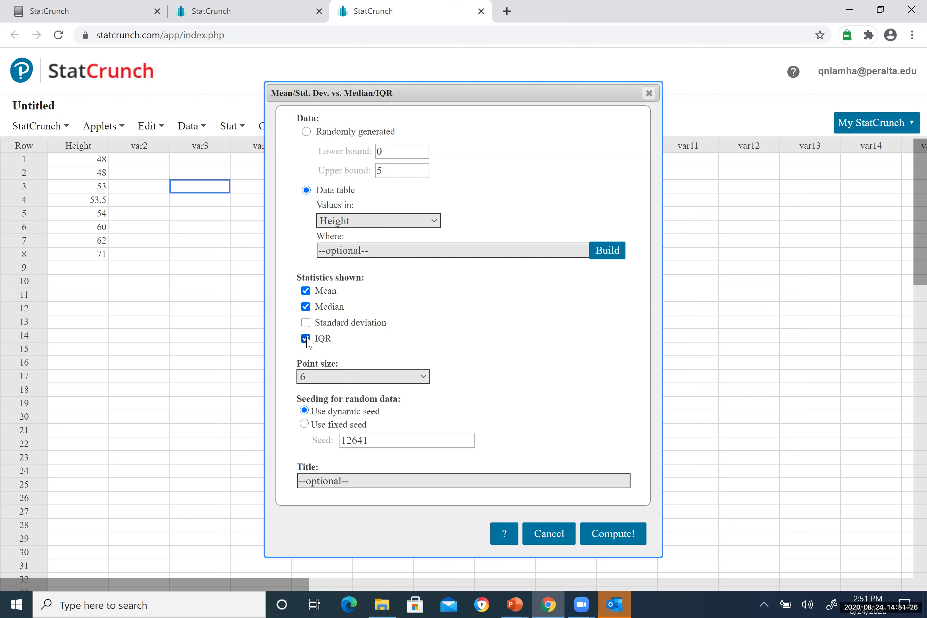
click(306, 324)
click(423, 376)
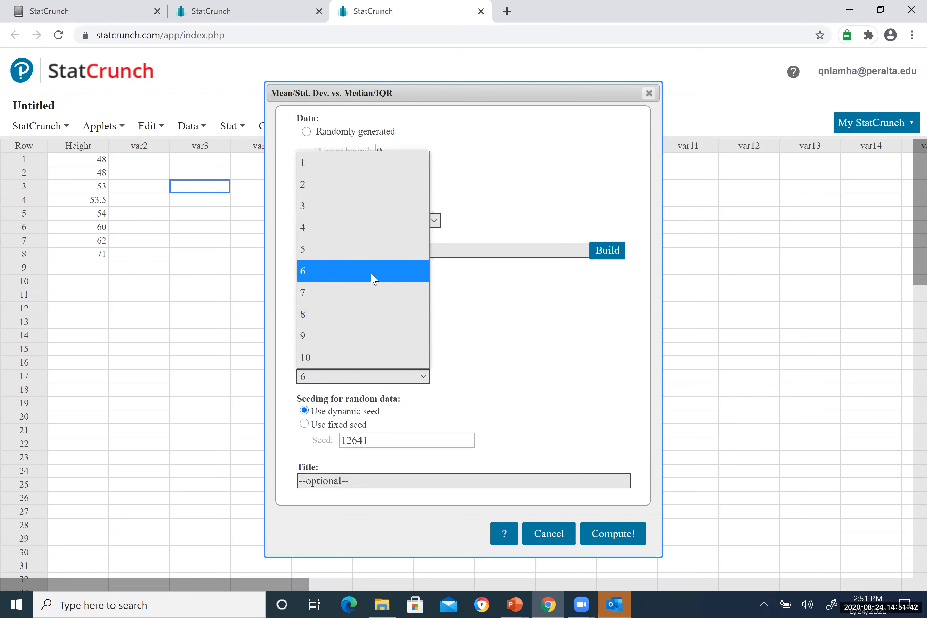
click(372, 277)
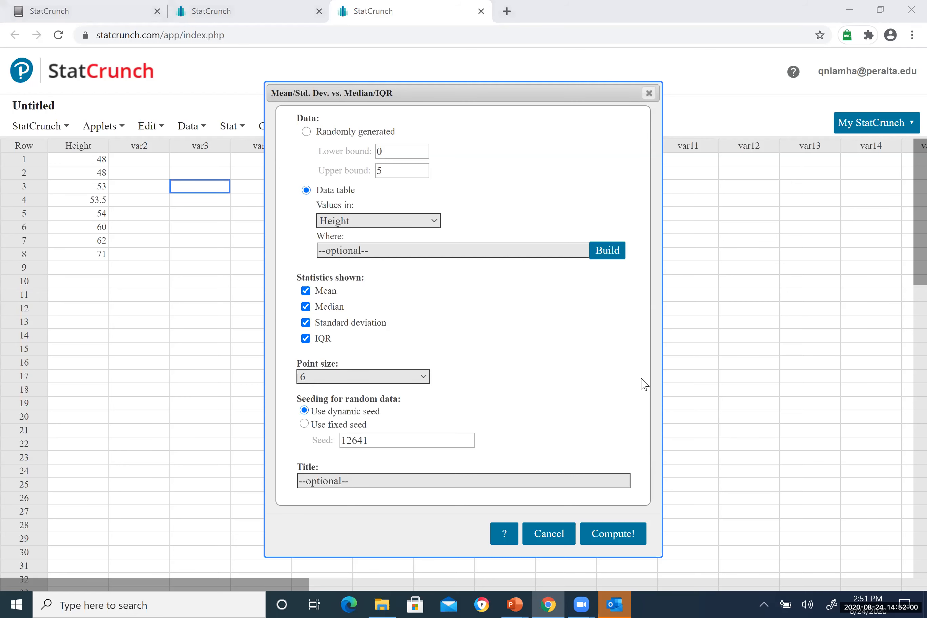
key(Return)
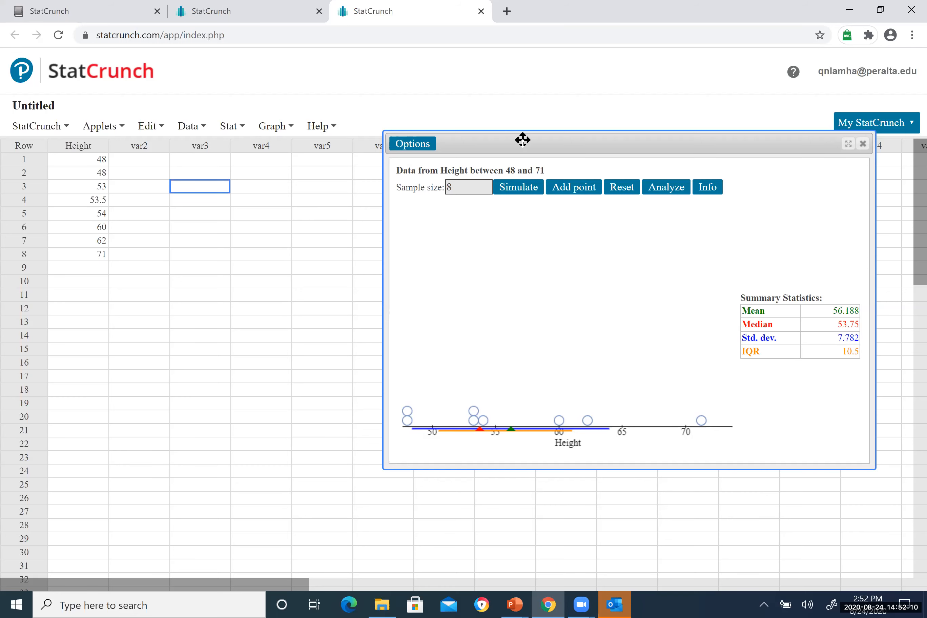
drag(401, 124, 372, 120)
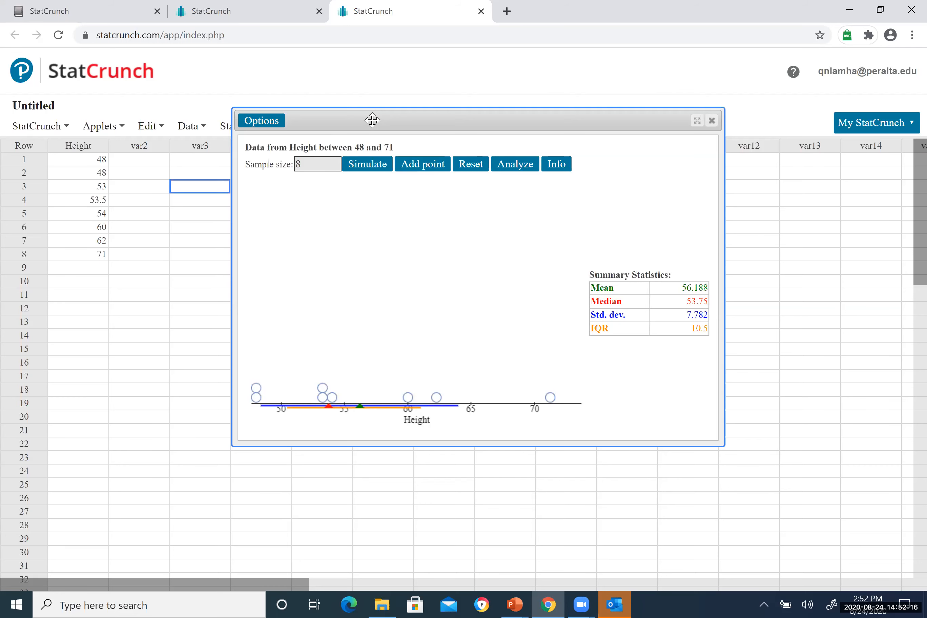
drag(371, 120, 273, 127)
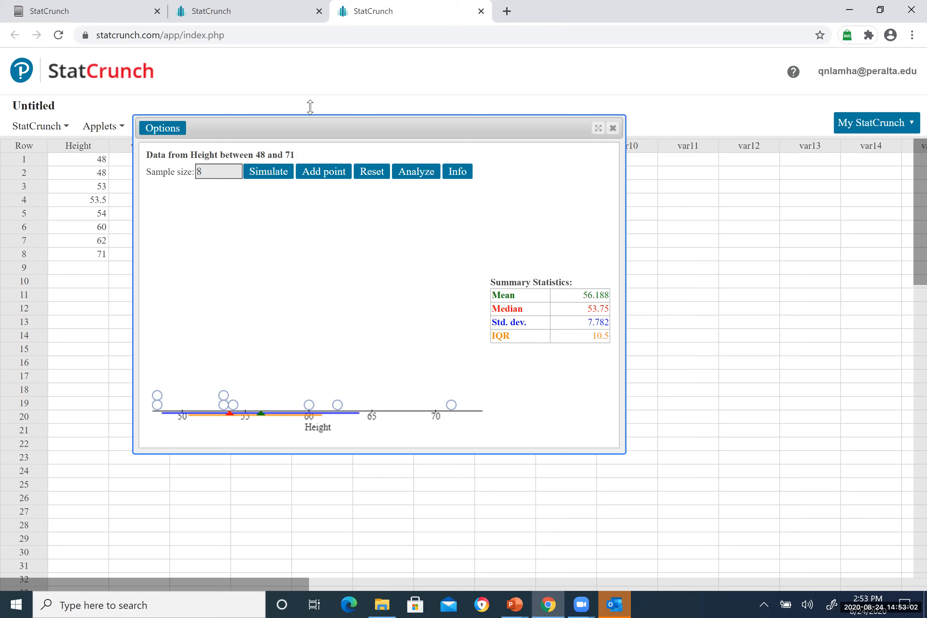
Step: Try adding points at about 67 and 65 on the applet's height graph, setting the sample size to 8 after the first
click(156, 132)
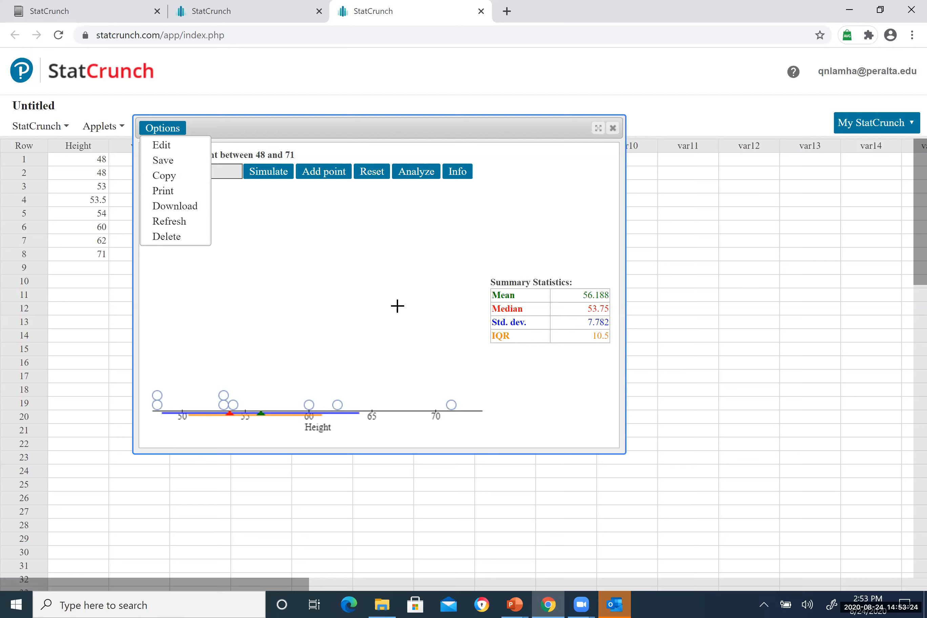
click(397, 306)
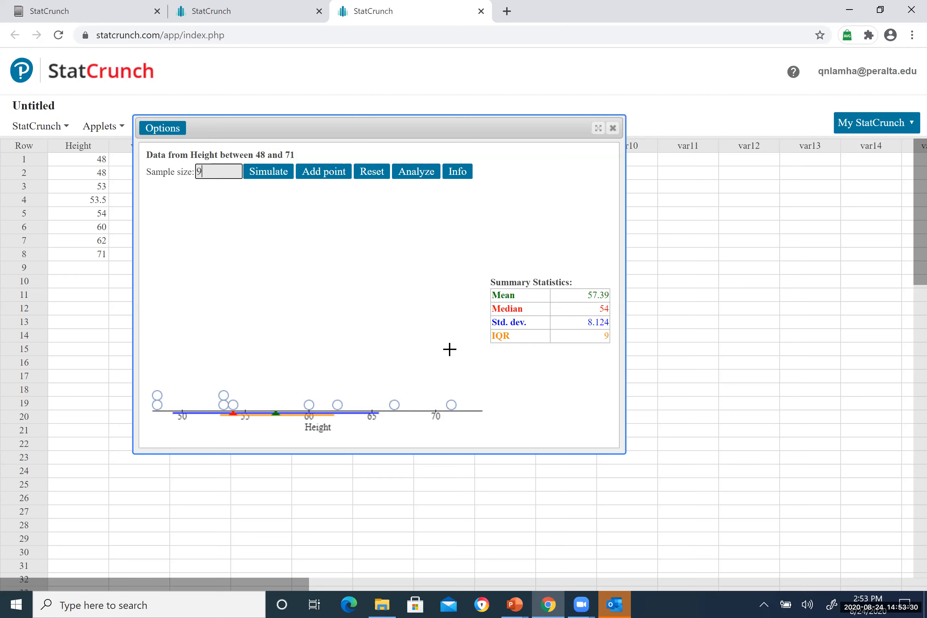
key(BackSpace)
text(8)
click(370, 279)
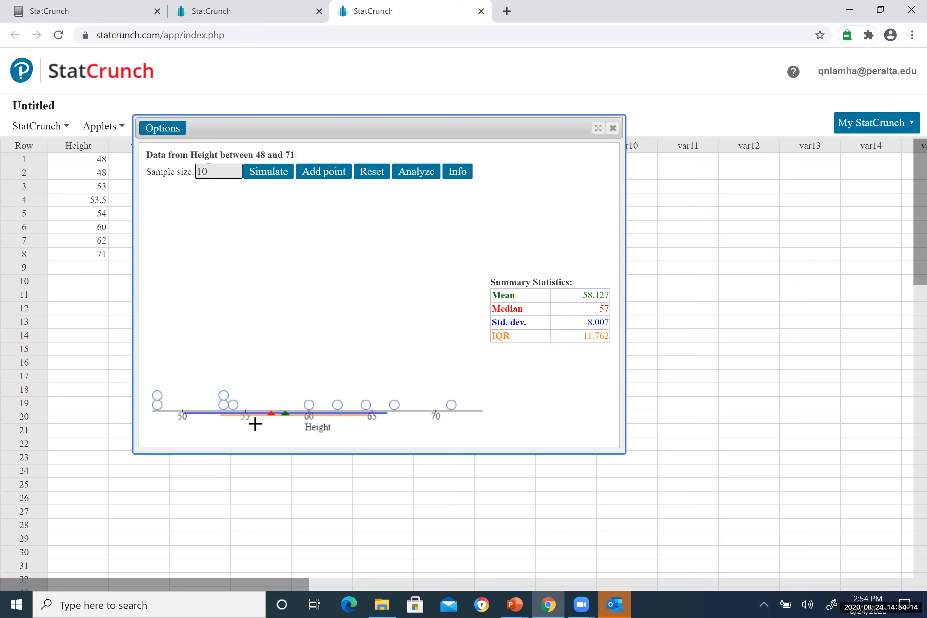
Step: Add two more points at about 62 and 63 on the height graph and set the sample size back to 8
mouse_move(271, 414)
click(339, 332)
click(342, 350)
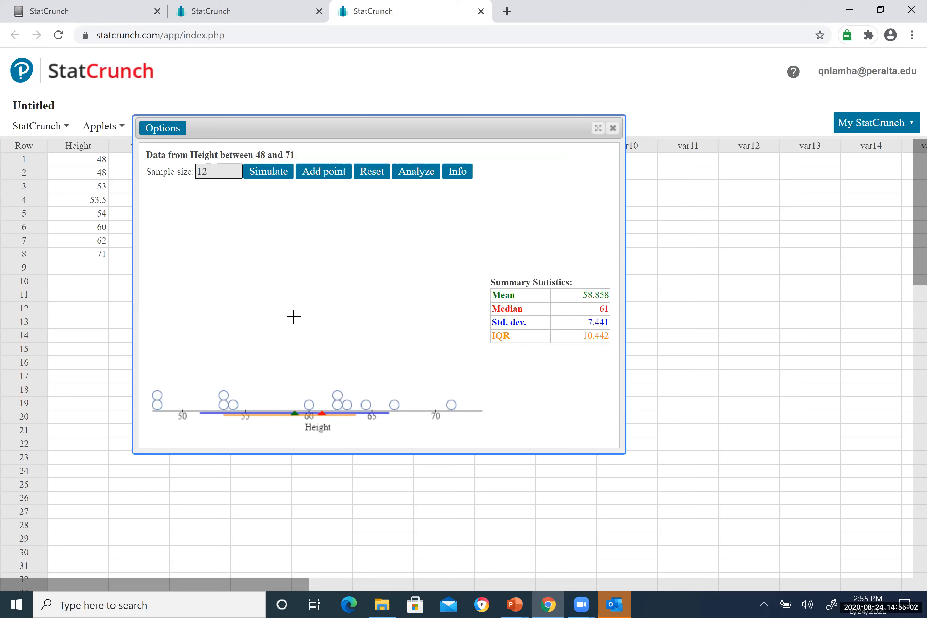
key(BackSpace)
key(BackSpace)
text(8)
Step: Read the applet's usage information and add a point with x-value 49 to the graph
click(457, 177)
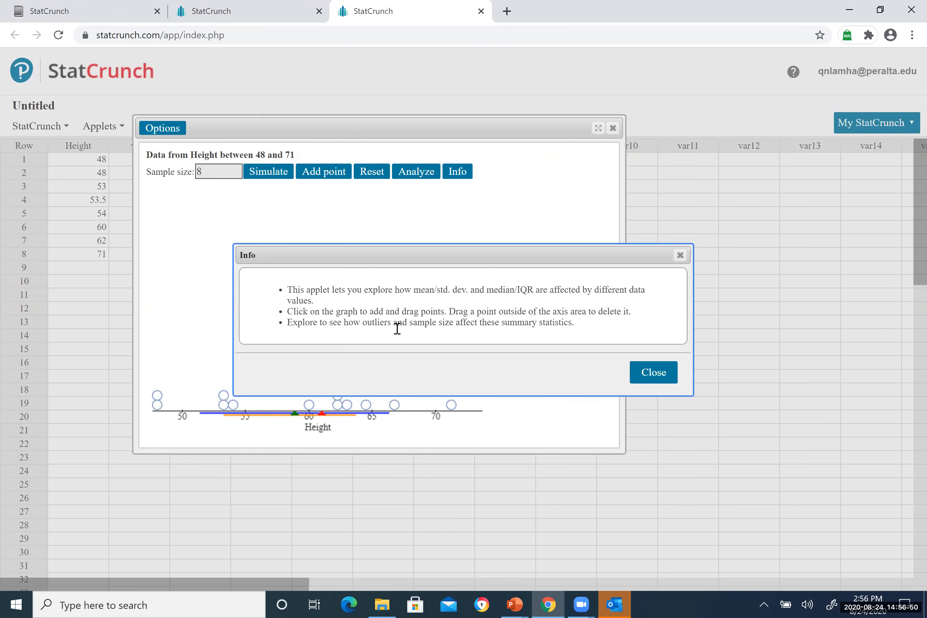
click(652, 372)
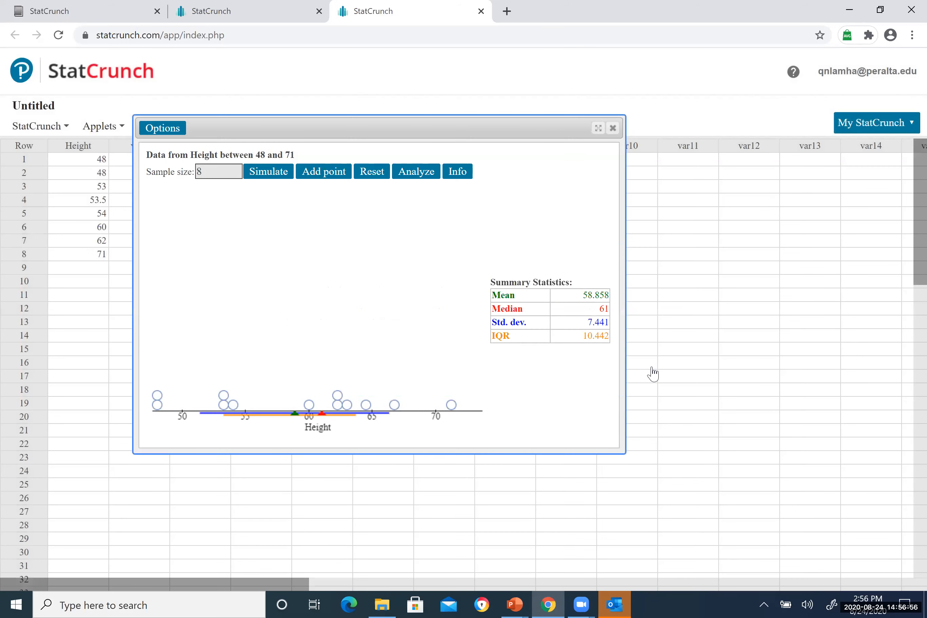
click(327, 176)
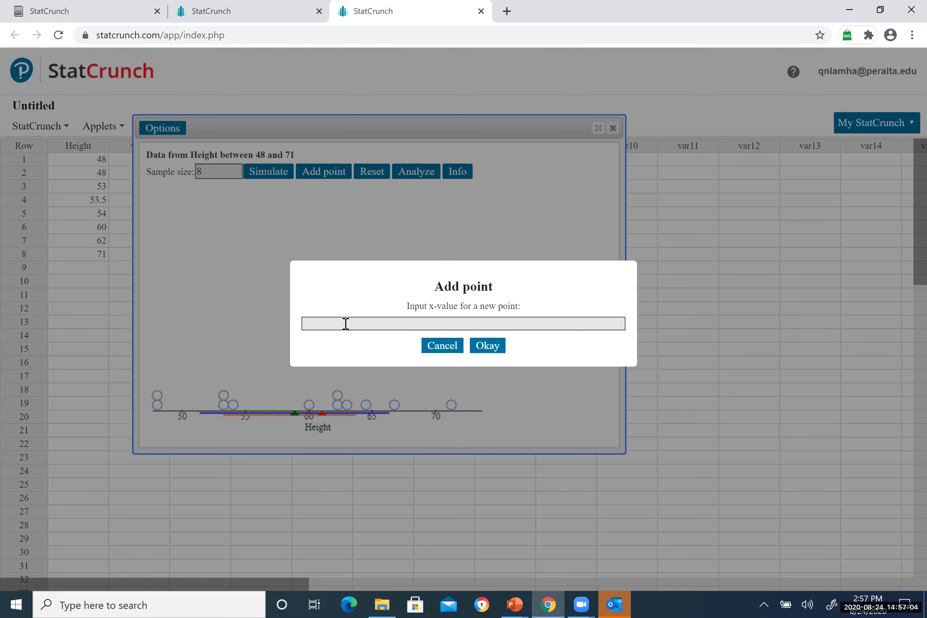
text(49)
click(485, 347)
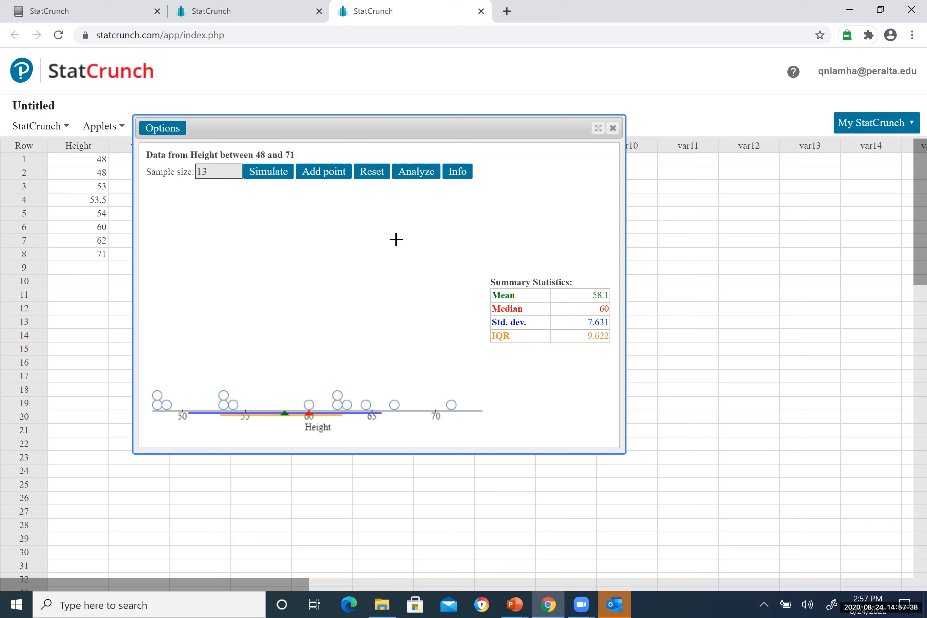
Step: Simulate a new sample of 13 values, and reset the applet to the original Height data before closing it
click(267, 172)
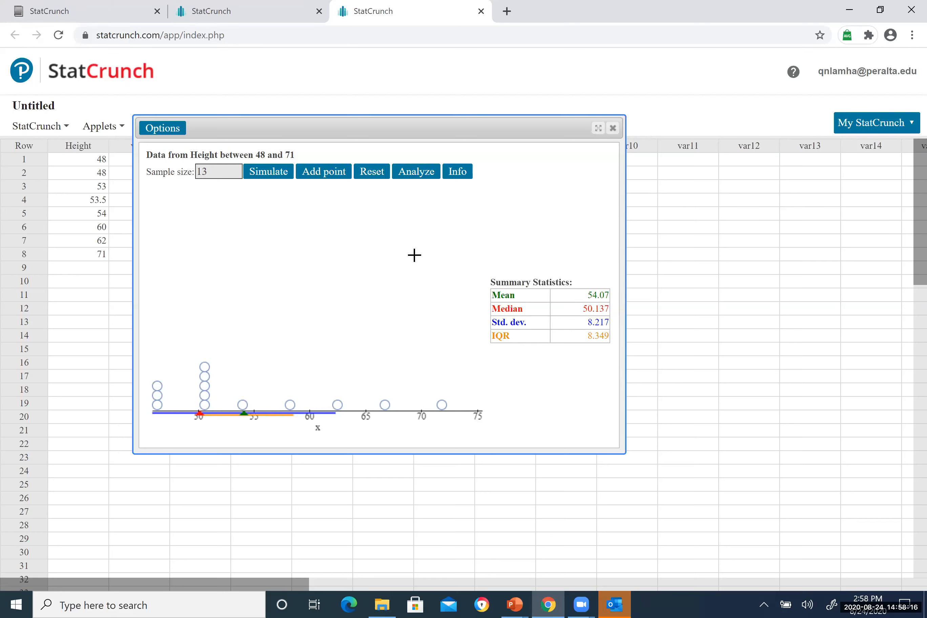
click(371, 172)
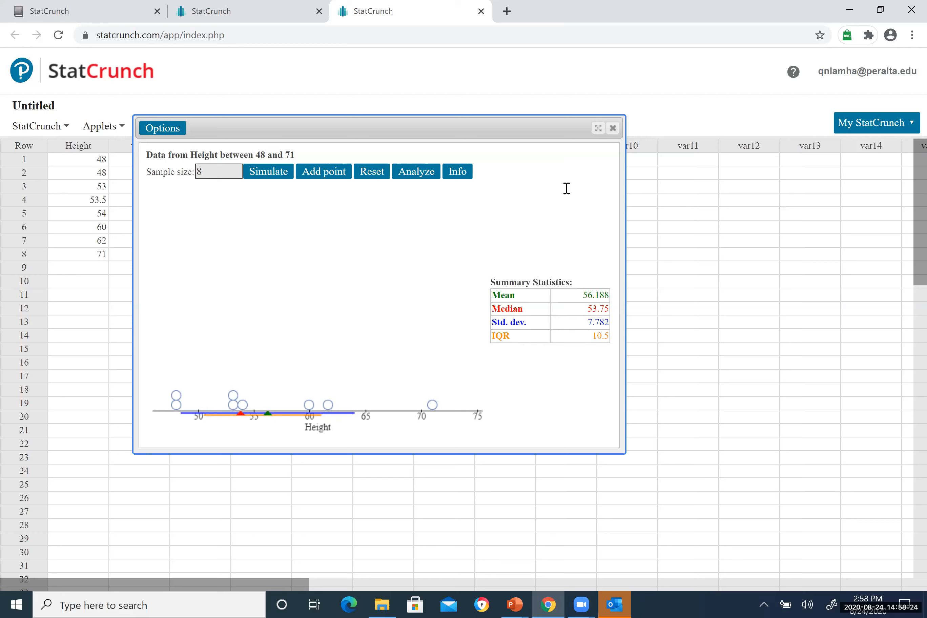
click(613, 128)
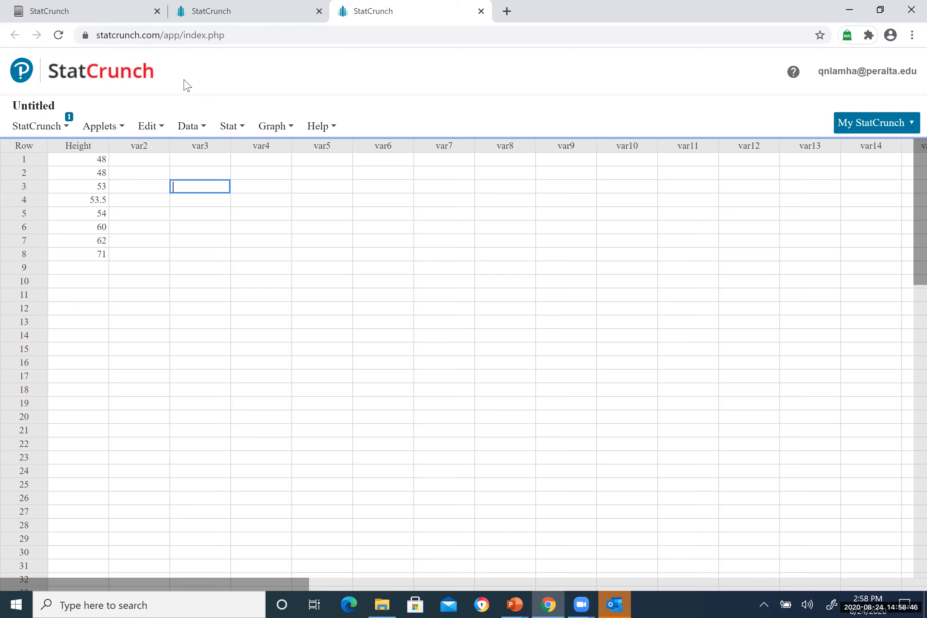
Step: Create a pie chart from summary data using Height for both the categories and the counts
click(276, 130)
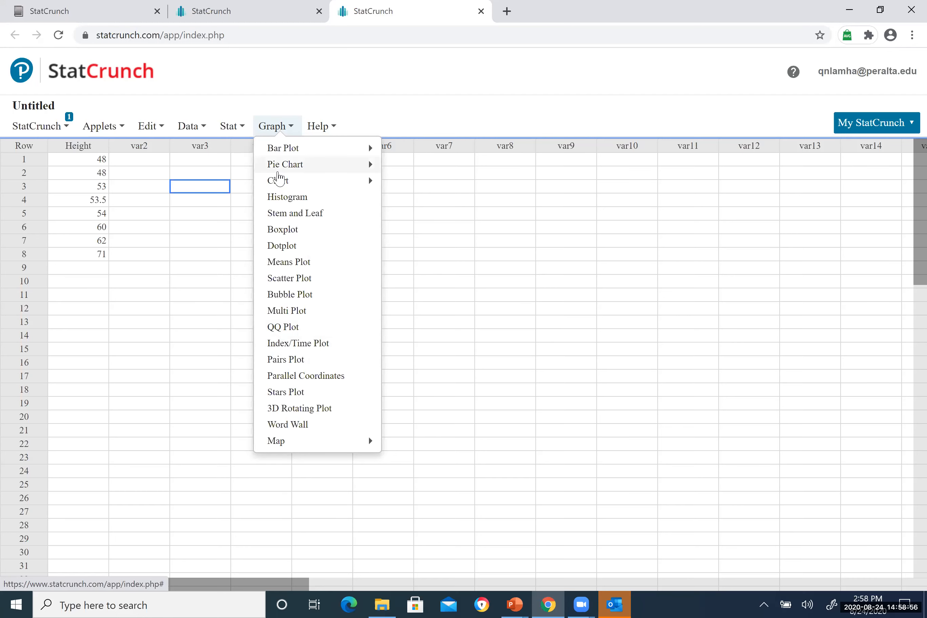
mouse_move(314, 169)
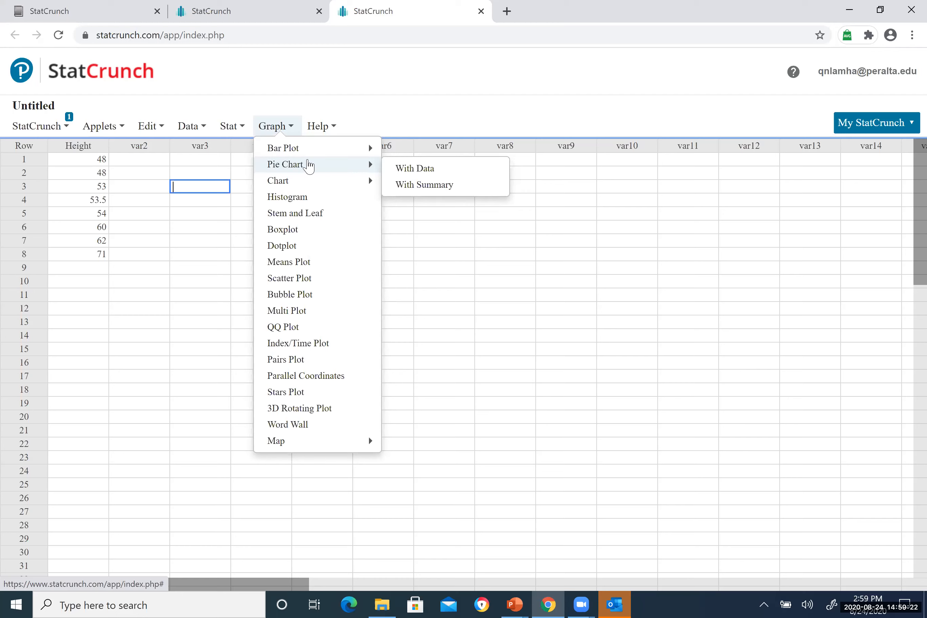
mouse_move(307, 180)
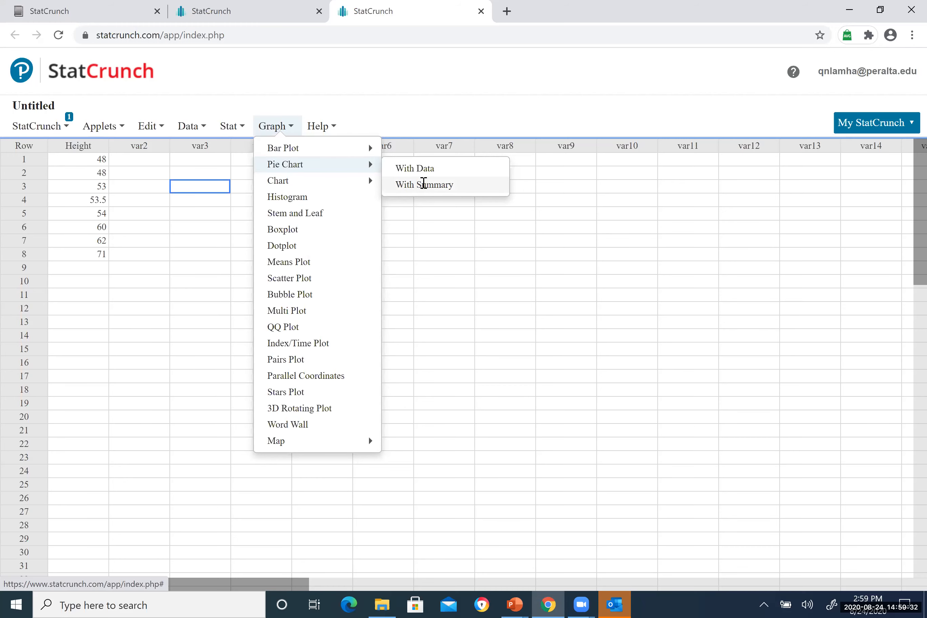
click(423, 187)
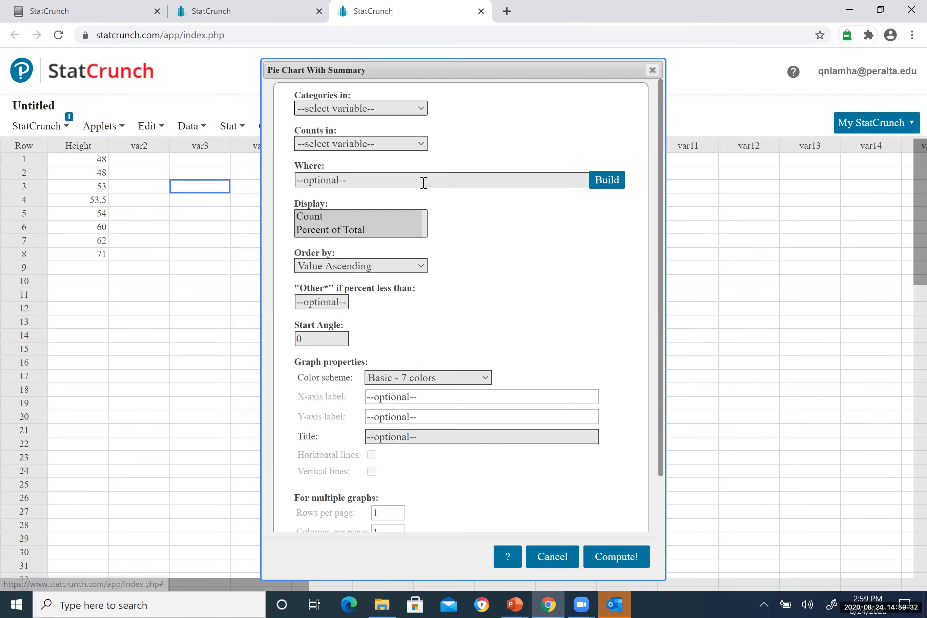
click(419, 109)
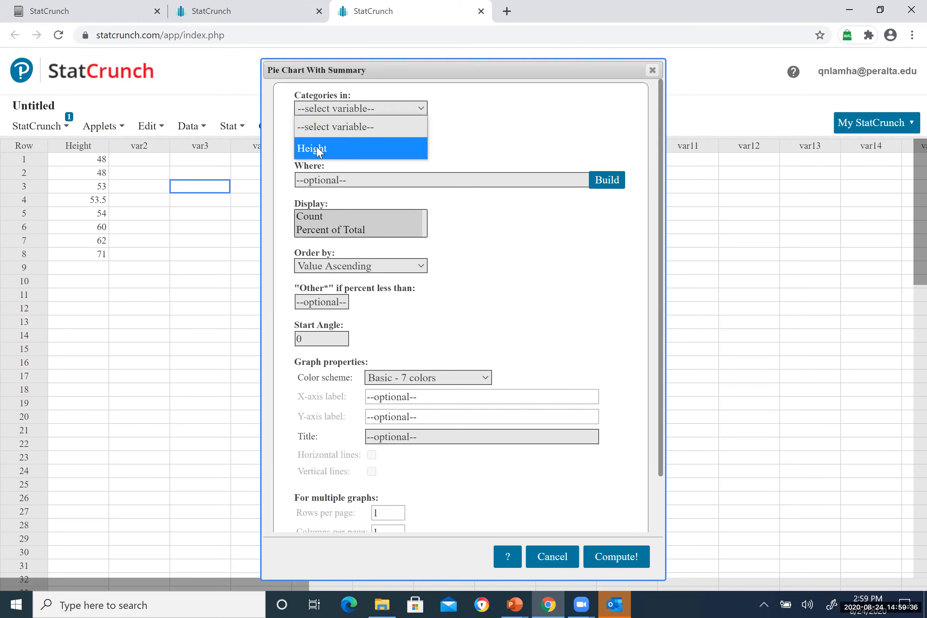
click(319, 150)
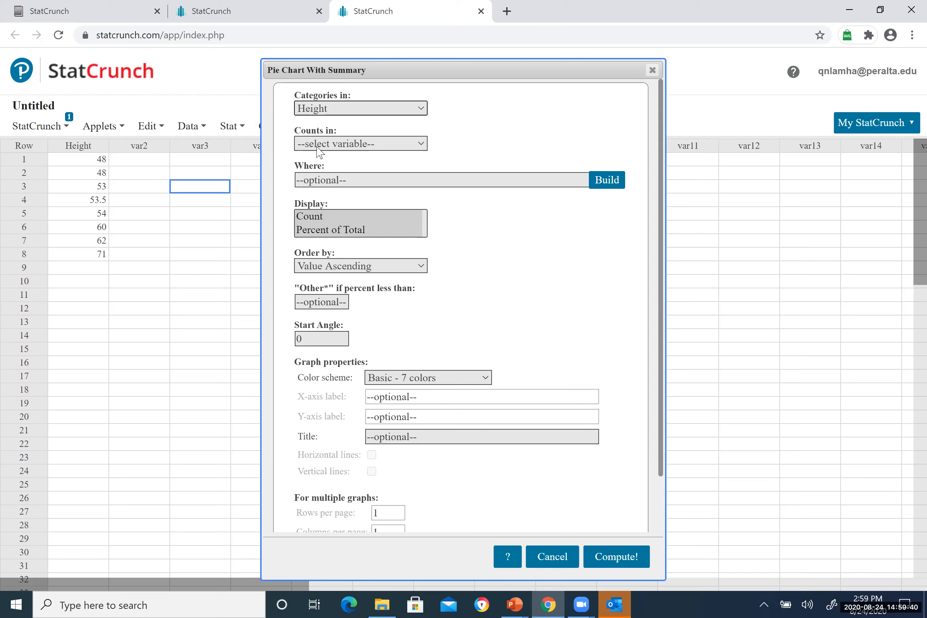
click(422, 144)
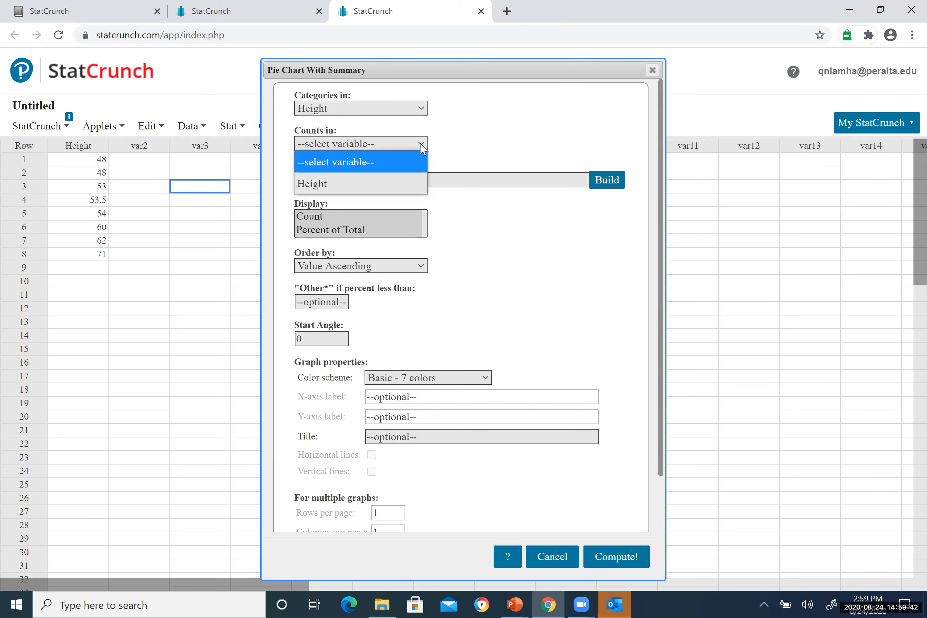
click(339, 185)
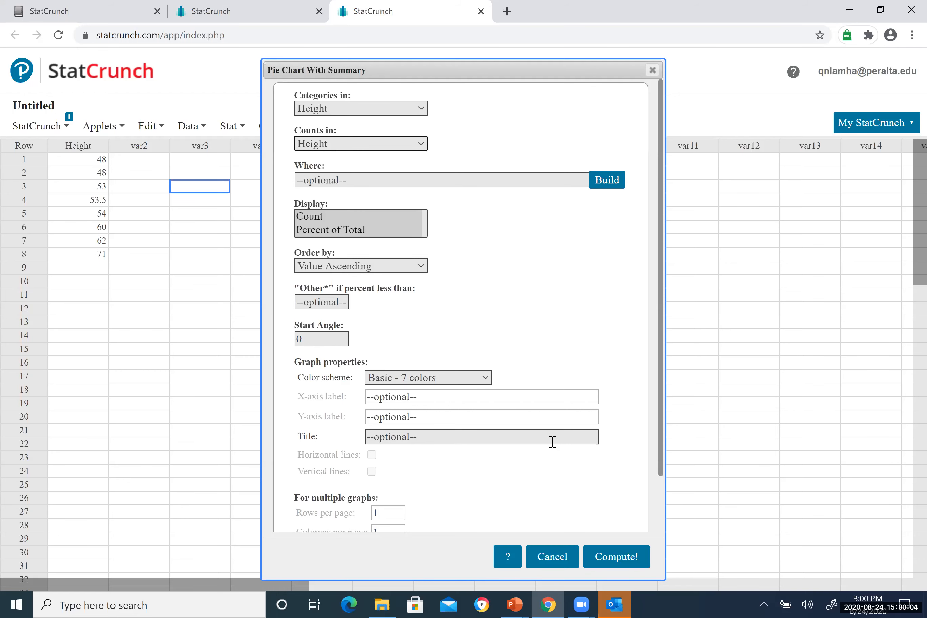
scroll(551, 442, down, 2)
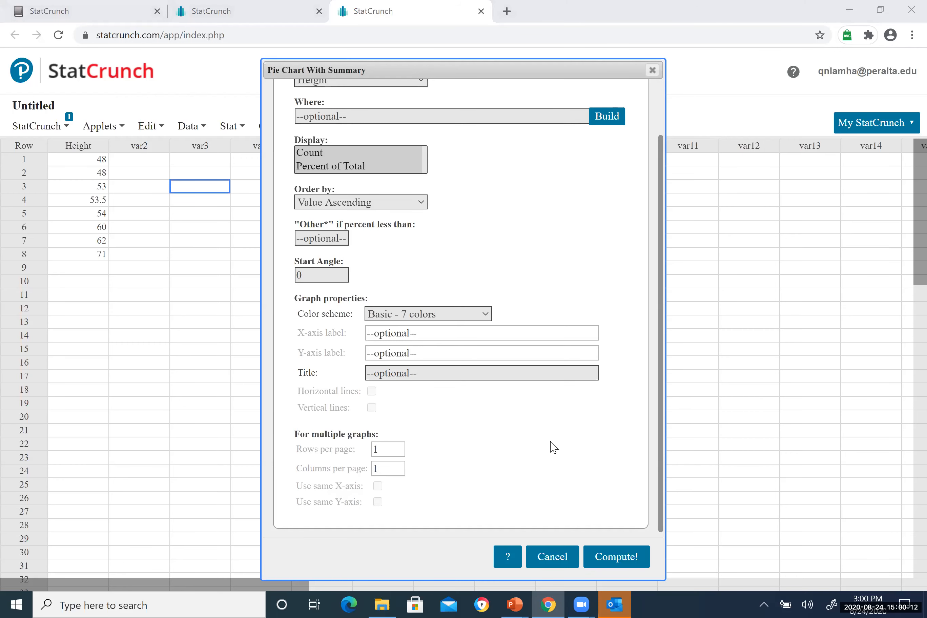
click(605, 557)
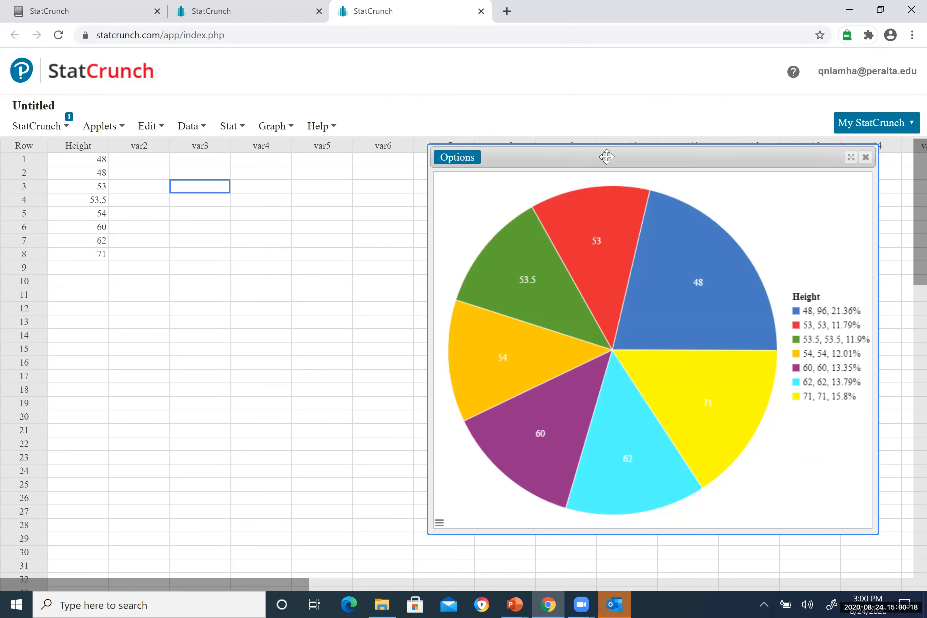
Step: Move the pie chart beside the Height column, examine the count and percentage of its slices, and close it
drag(606, 157, 307, 101)
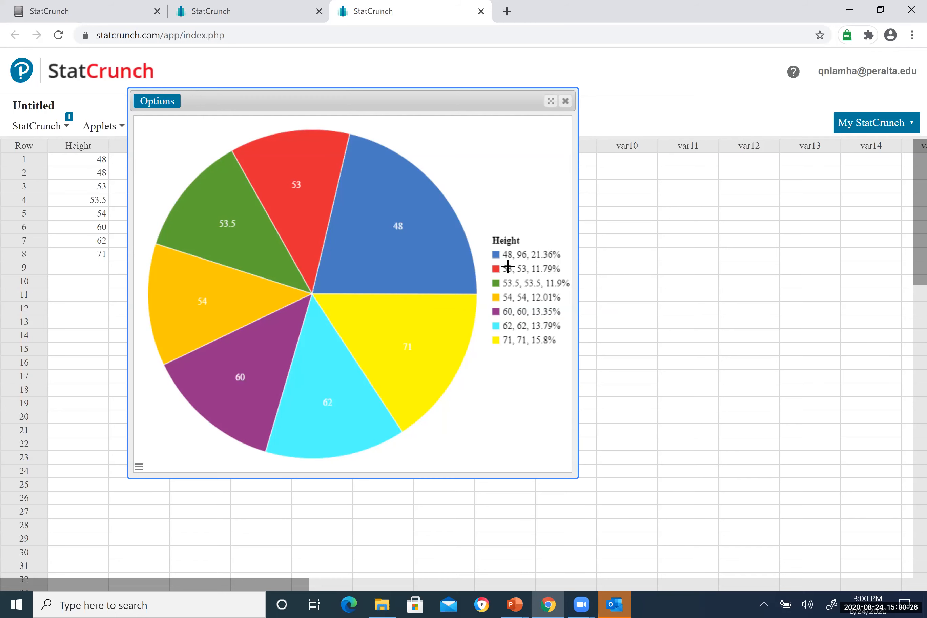
mouse_move(407, 236)
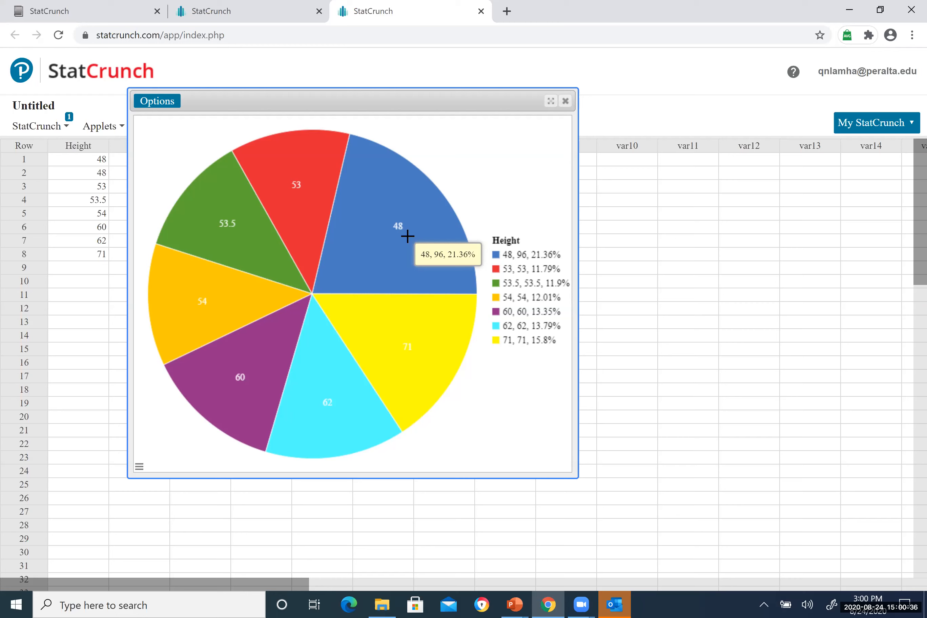
mouse_move(292, 172)
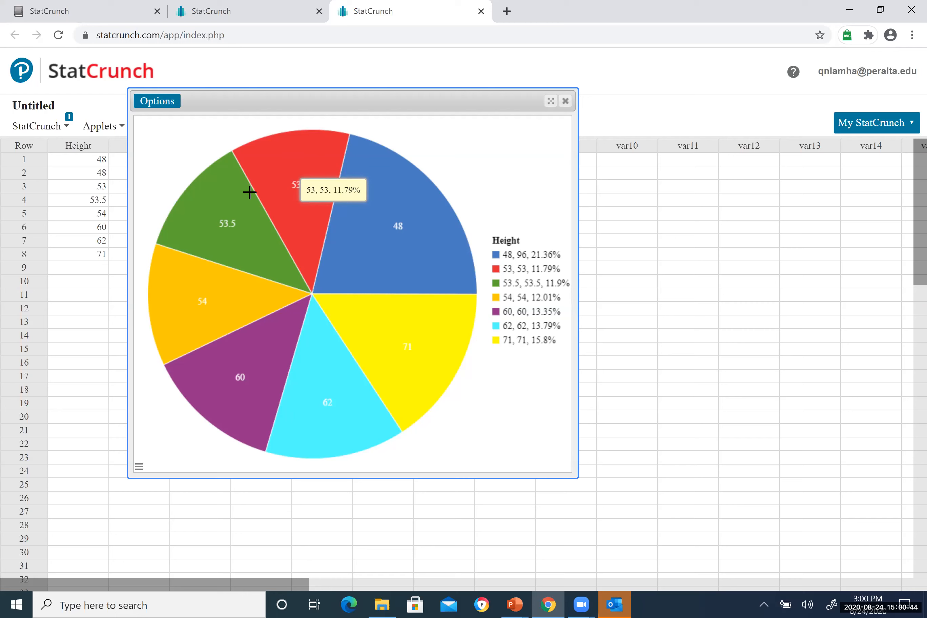
mouse_move(256, 395)
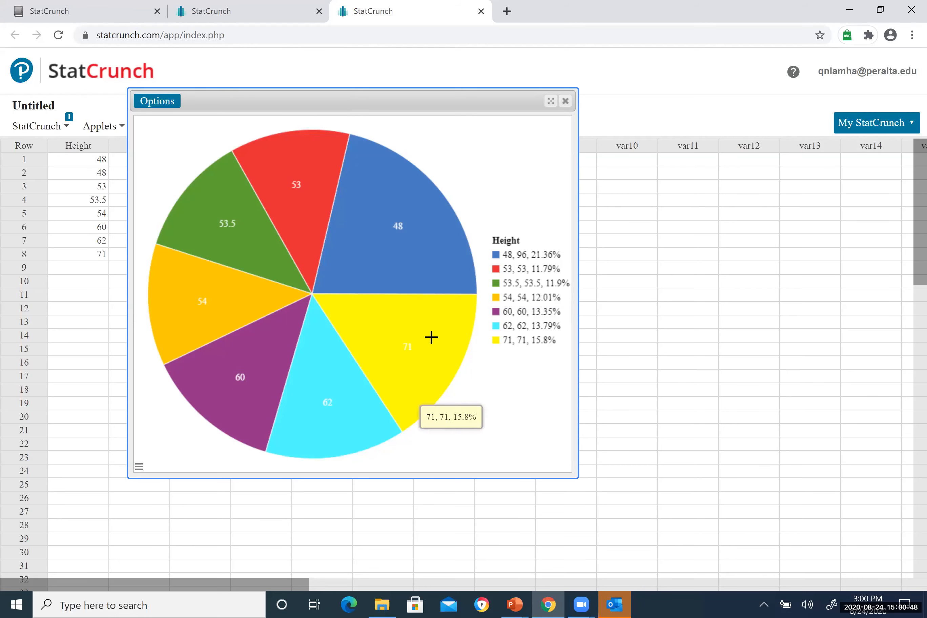
mouse_move(352, 321)
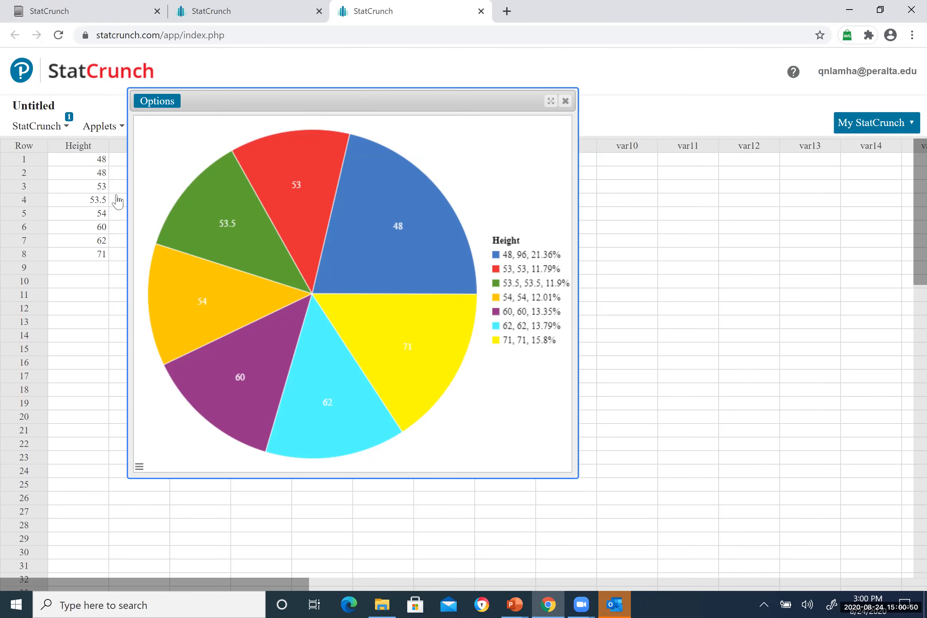
mouse_move(194, 265)
mouse_move(230, 349)
mouse_move(378, 331)
mouse_move(432, 315)
click(565, 101)
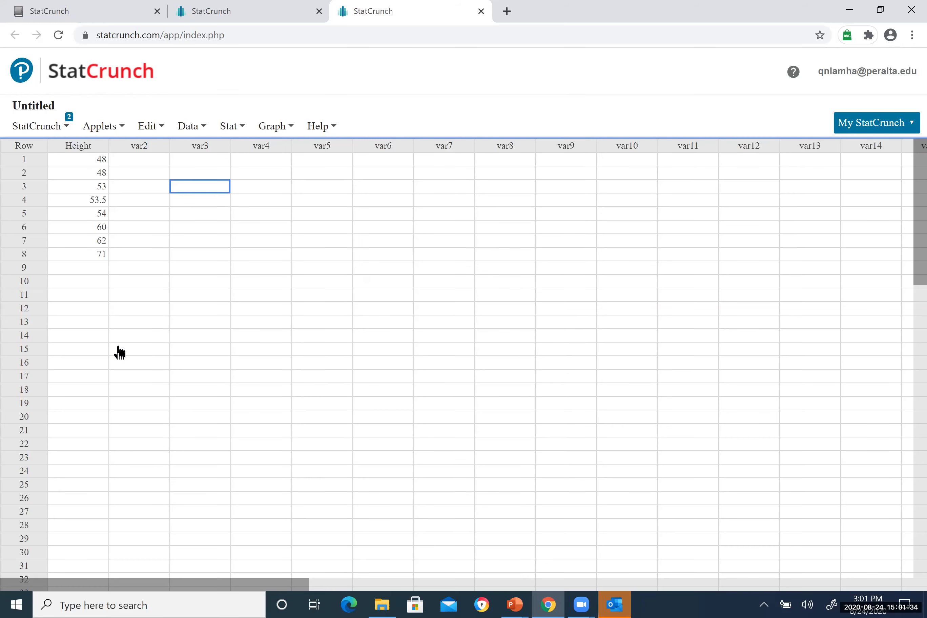
Step: Set up a histogram of the Height column with type Relative Frequency and markers for the mean and median
click(293, 129)
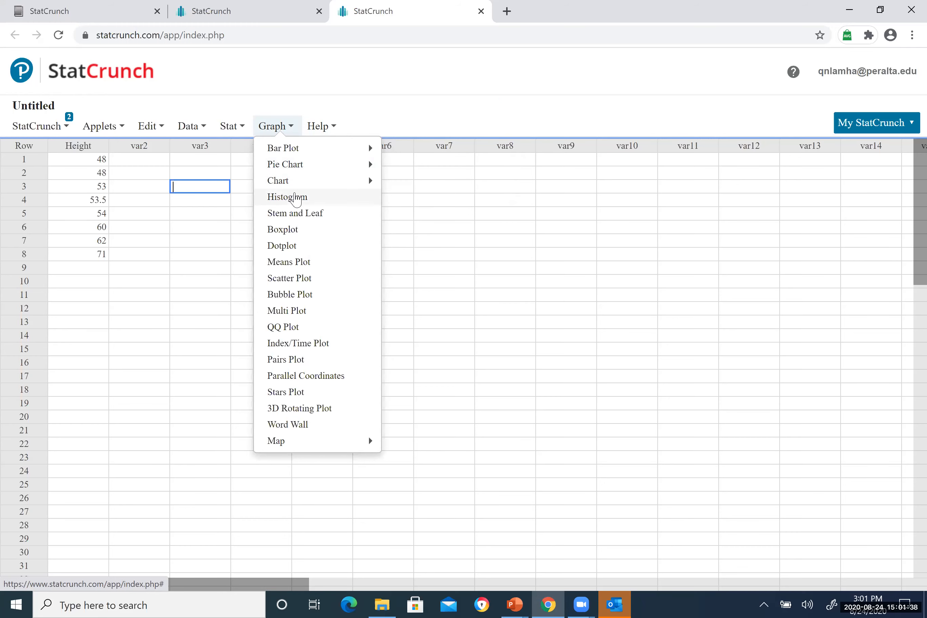
click(296, 198)
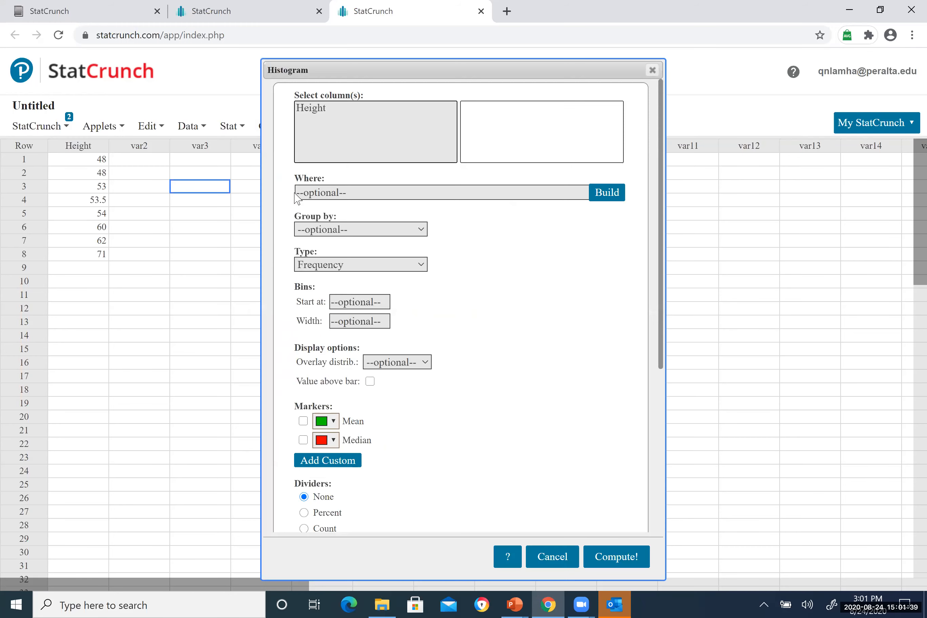
click(313, 108)
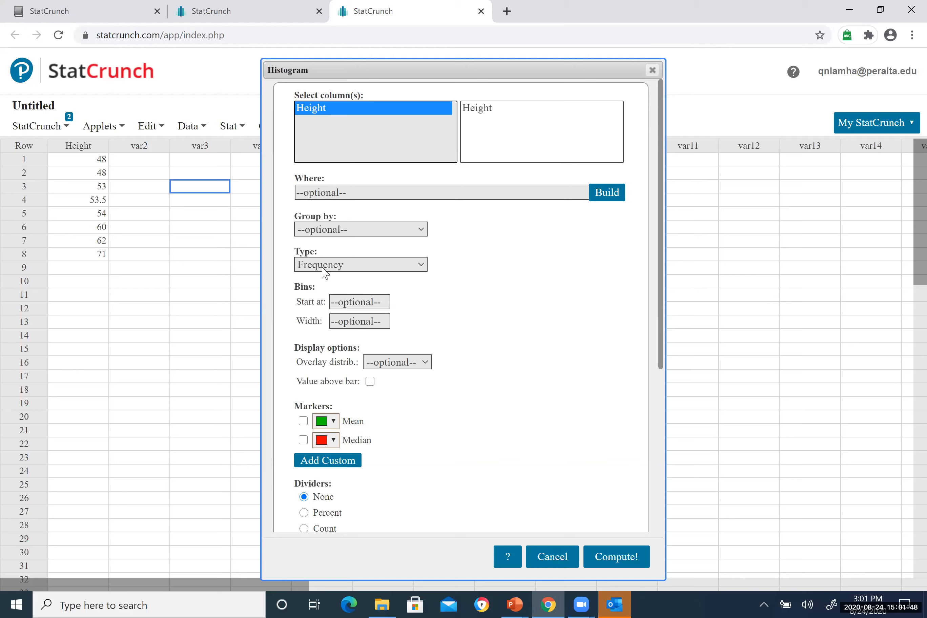
click(359, 269)
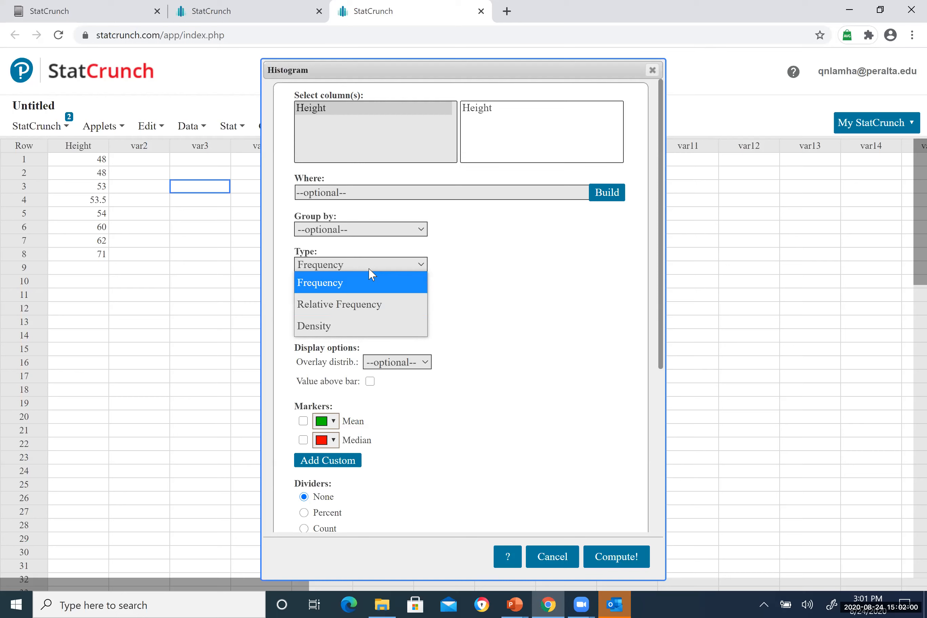
click(342, 306)
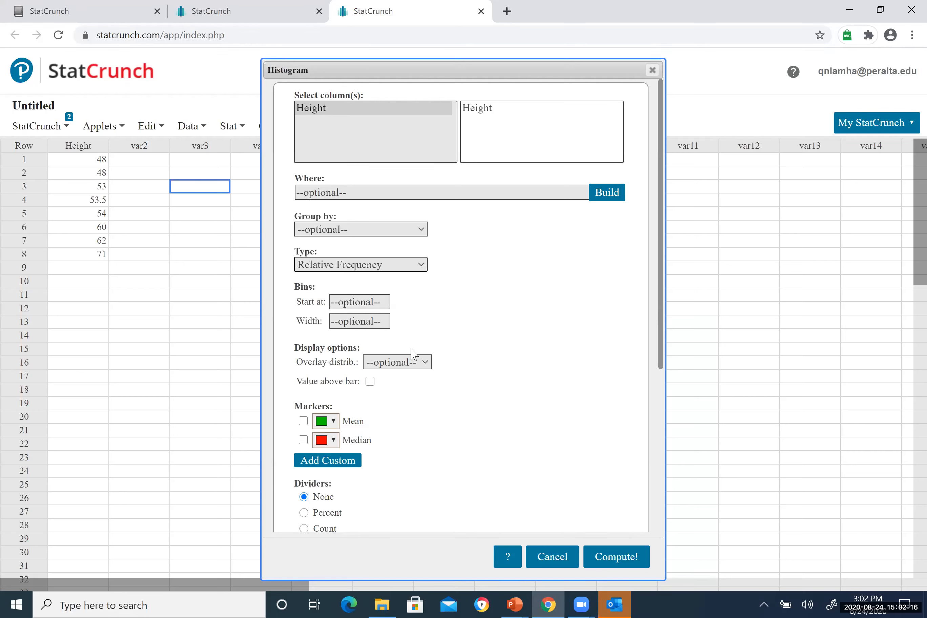
click(303, 421)
click(303, 440)
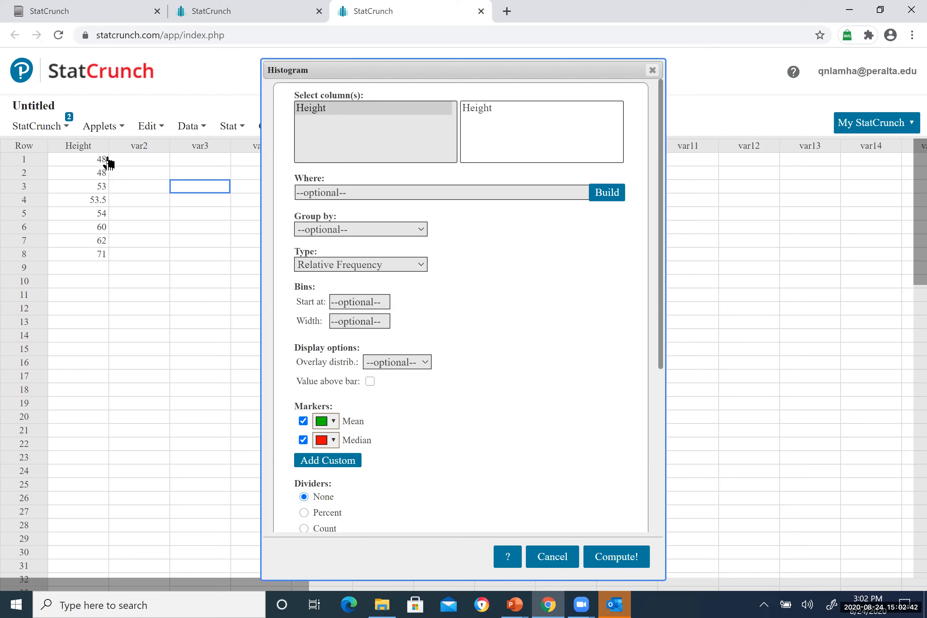
Step: Set the histogram's bins to start at 0 with a width of 2, and compute the graph
click(378, 300)
text(0)
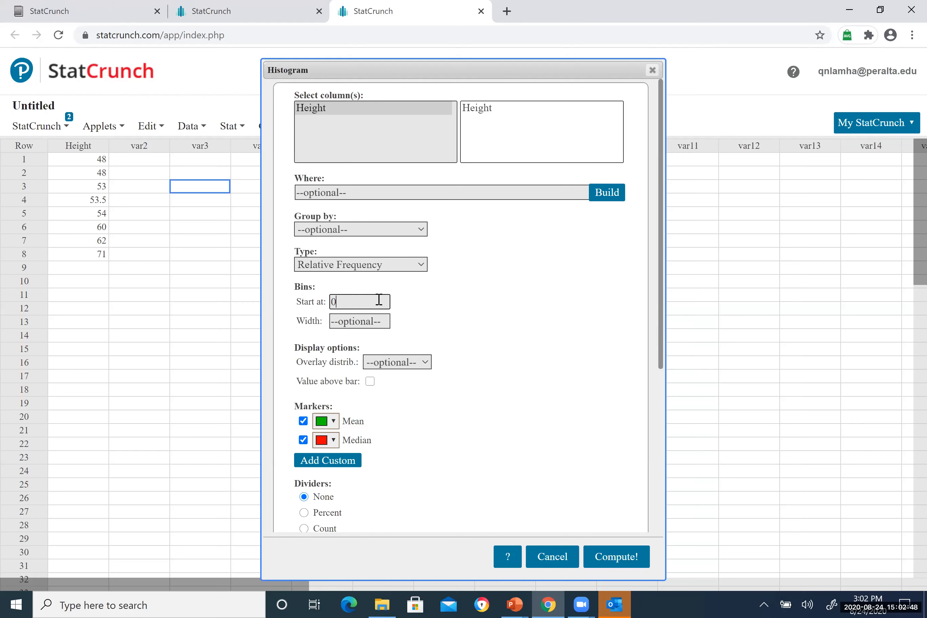
click(382, 321)
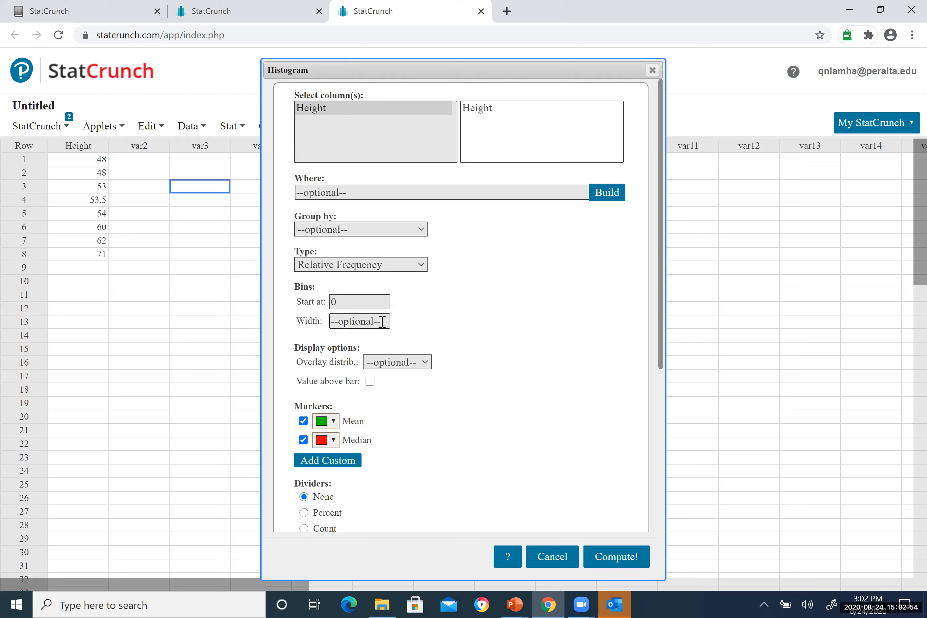
text(2)
click(617, 557)
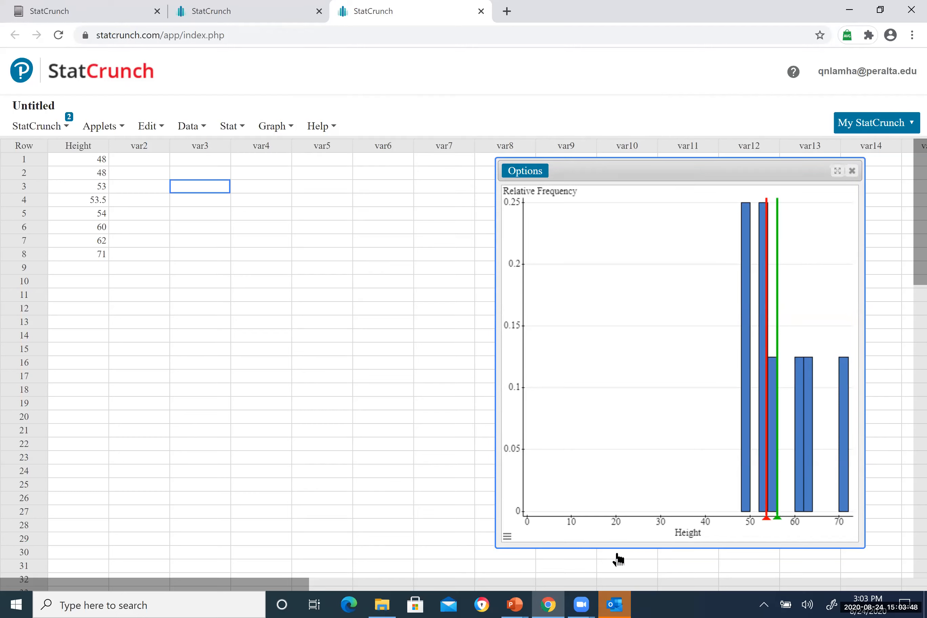
Step: Move the relative frequency histogram beside the Height column, examine its bars, and close it
drag(630, 165, 274, 128)
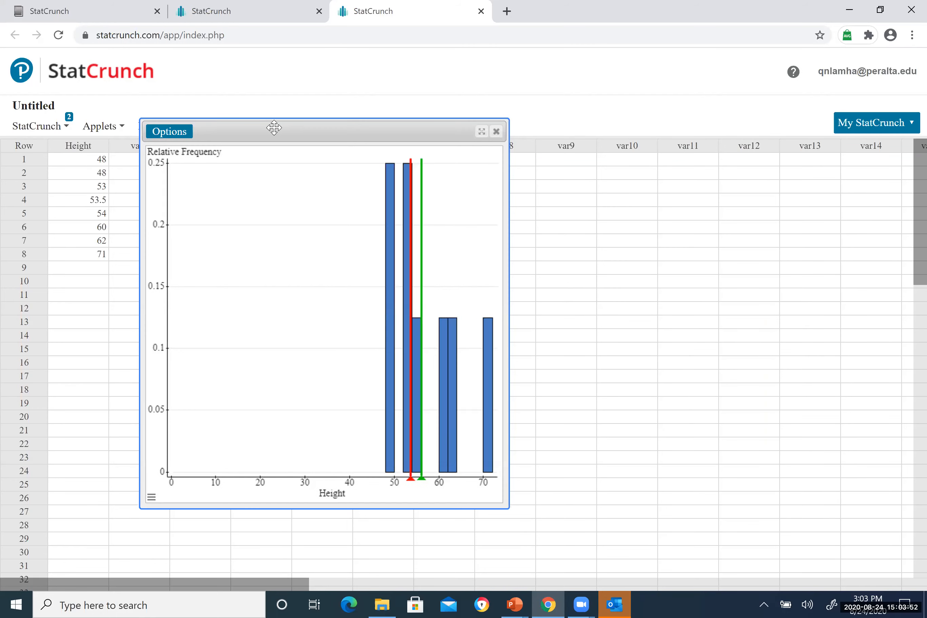
mouse_move(389, 471)
click(496, 131)
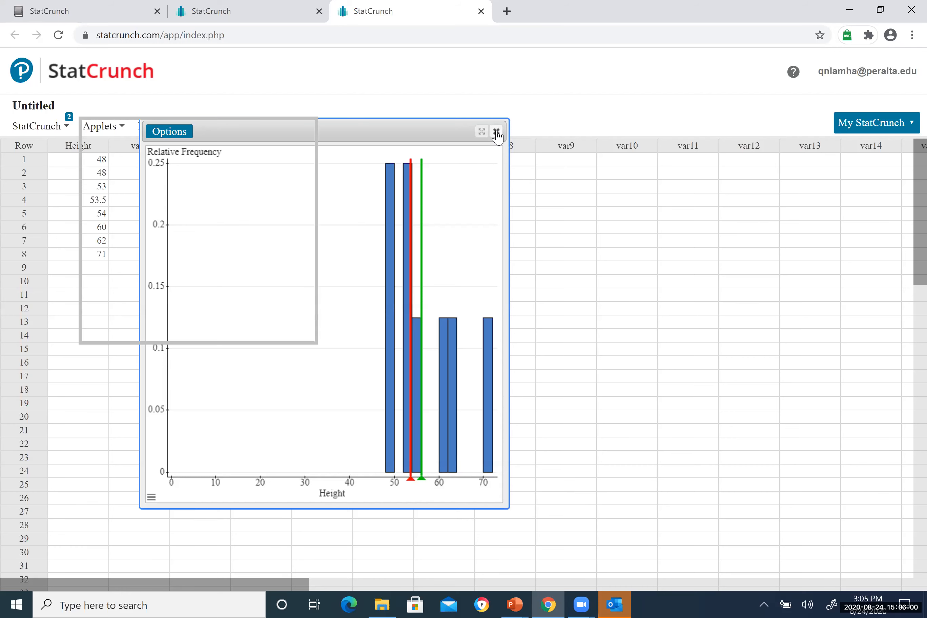
Step: Create a frequency histogram of the Height column with bins starting at 0 and a width of 4
click(285, 128)
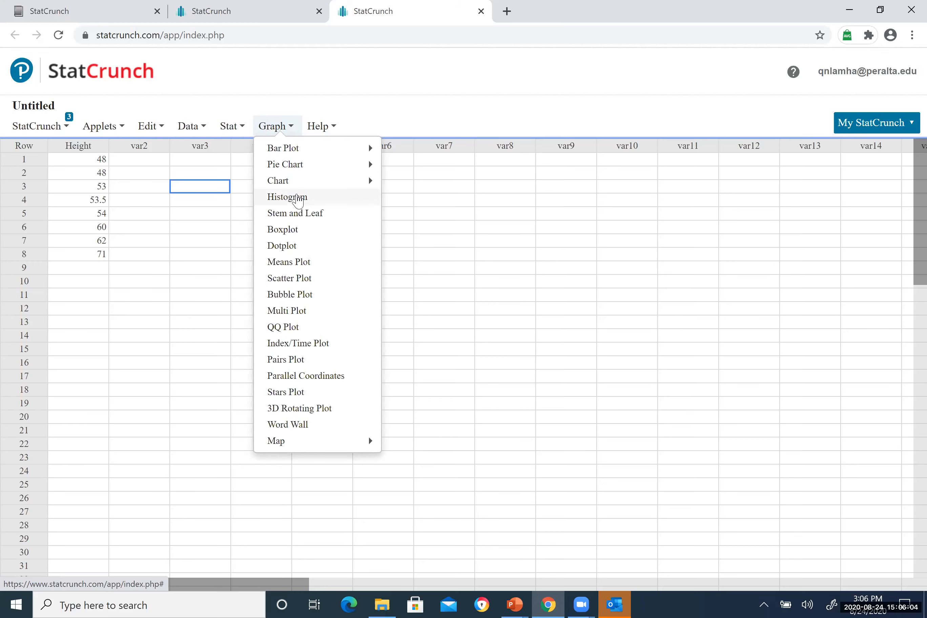
click(299, 199)
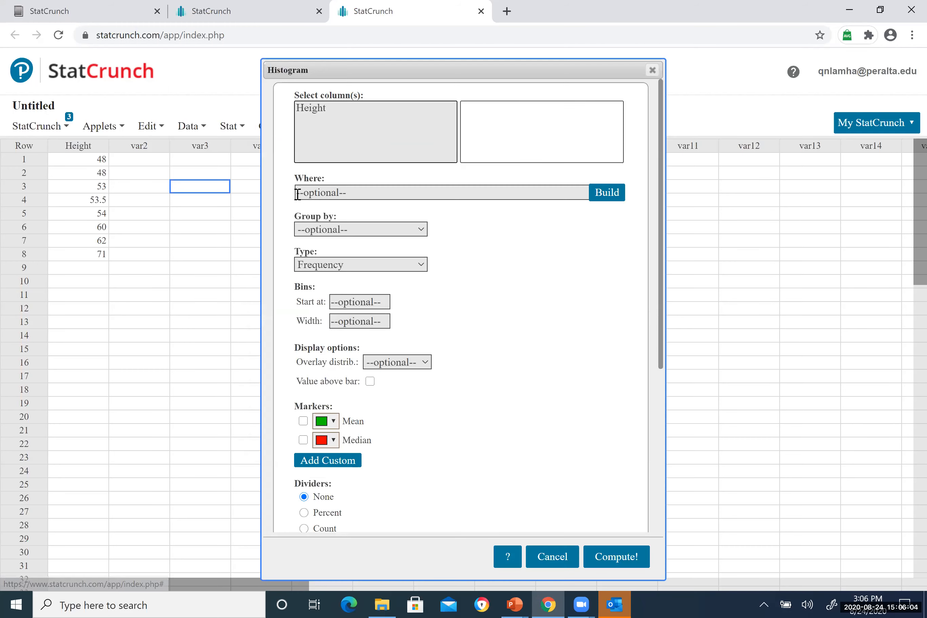
click(305, 109)
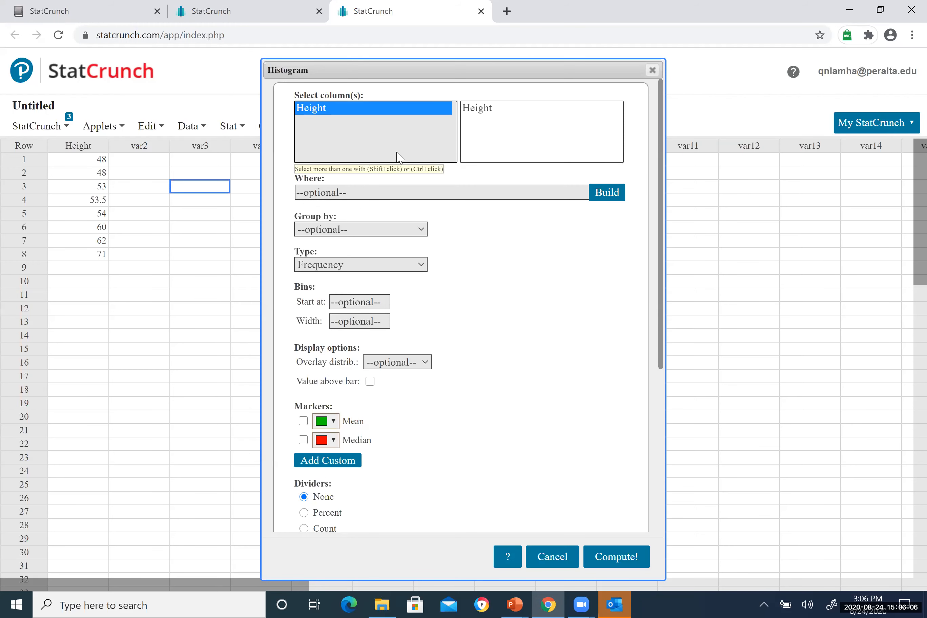
click(359, 302)
text(0)
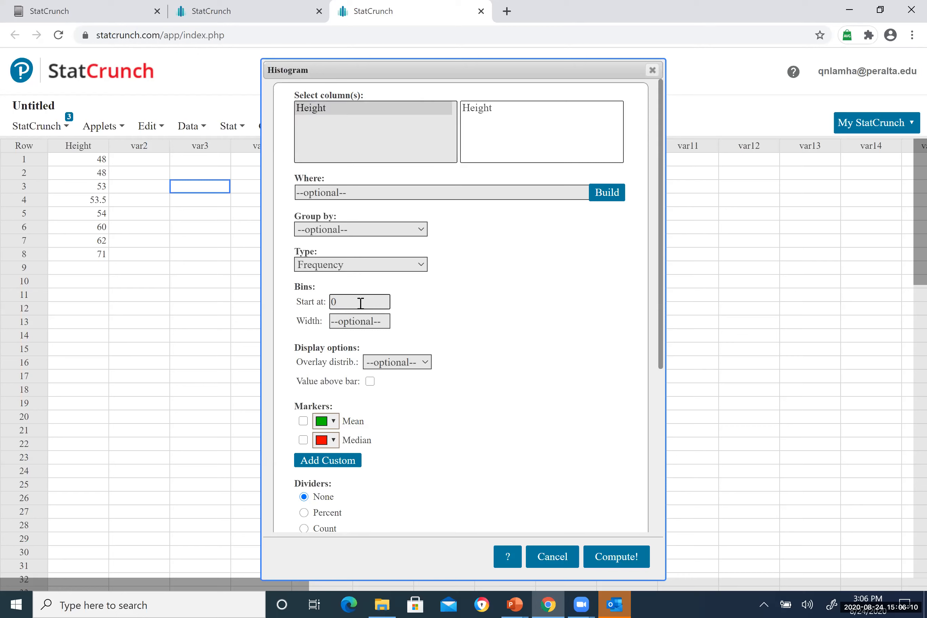
click(362, 320)
text(4)
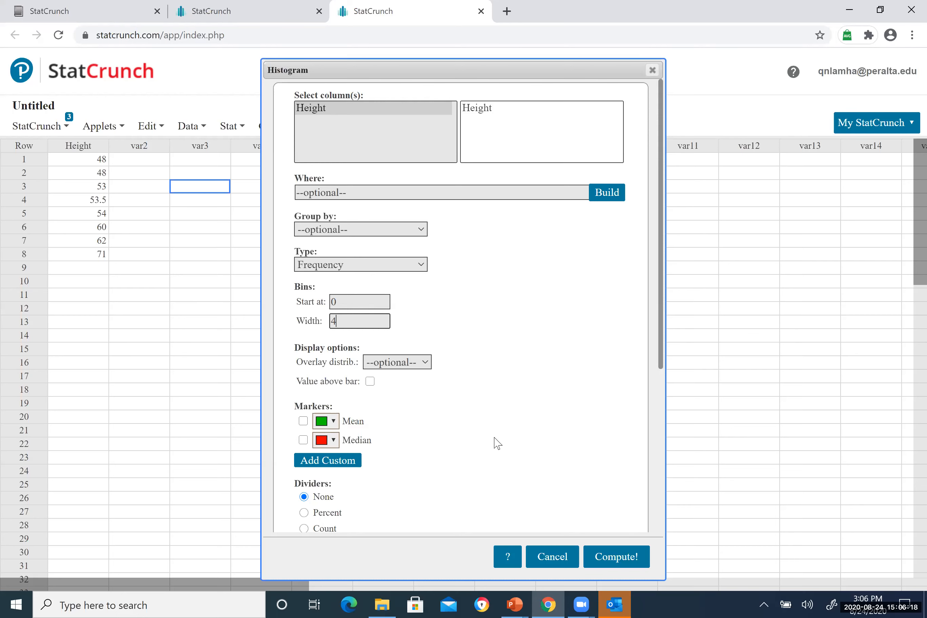
click(614, 558)
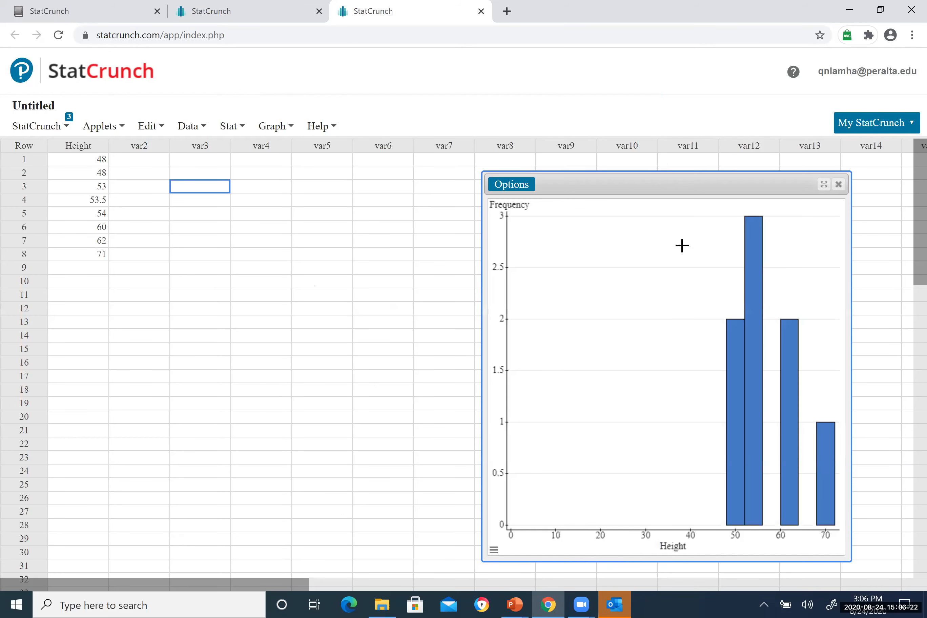
Step: Move the frequency histogram beside the Height column, examine the range and frequency of its bars, and close it
drag(566, 170, 293, 138)
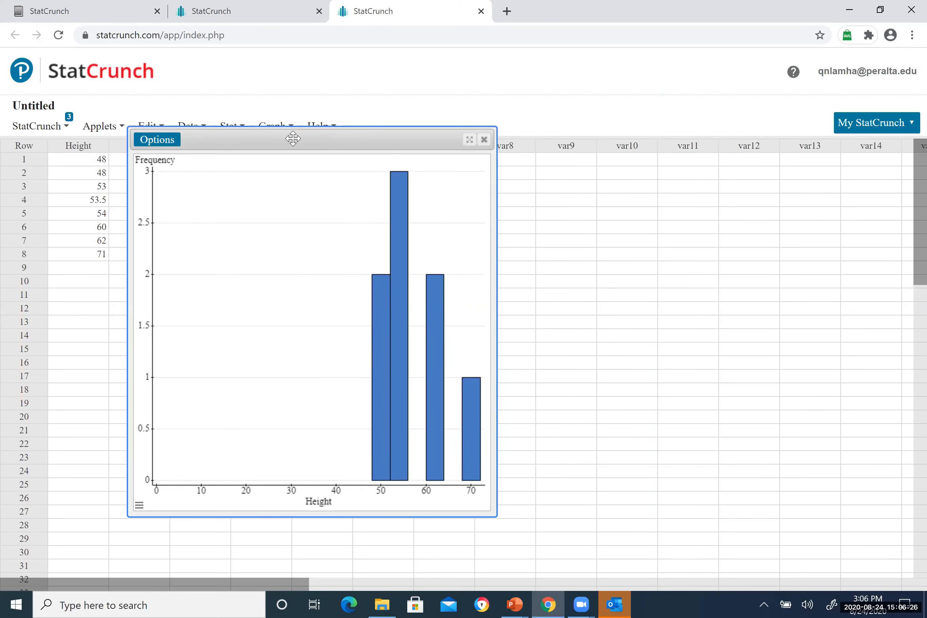
mouse_move(385, 394)
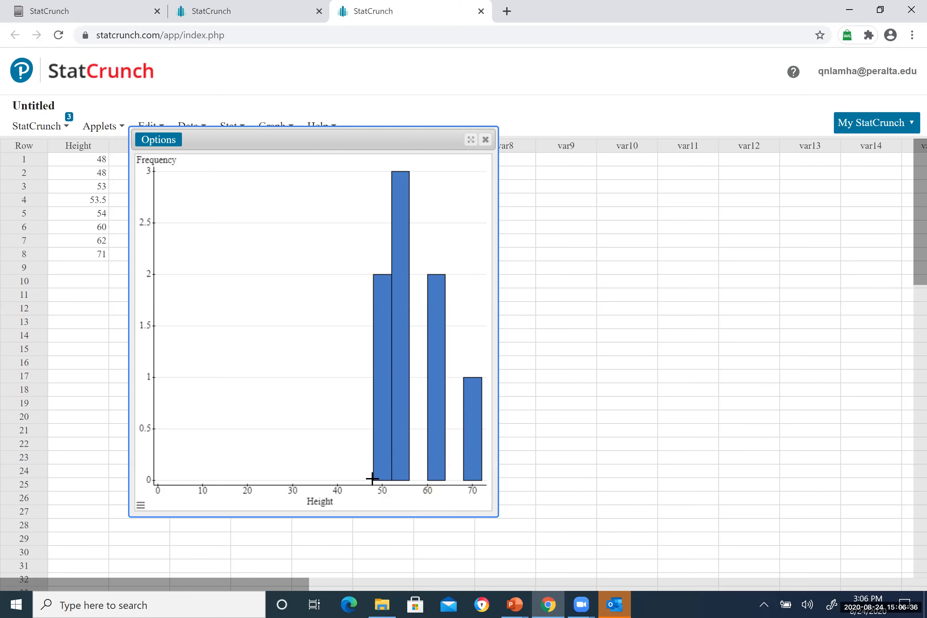
mouse_move(373, 479)
click(485, 139)
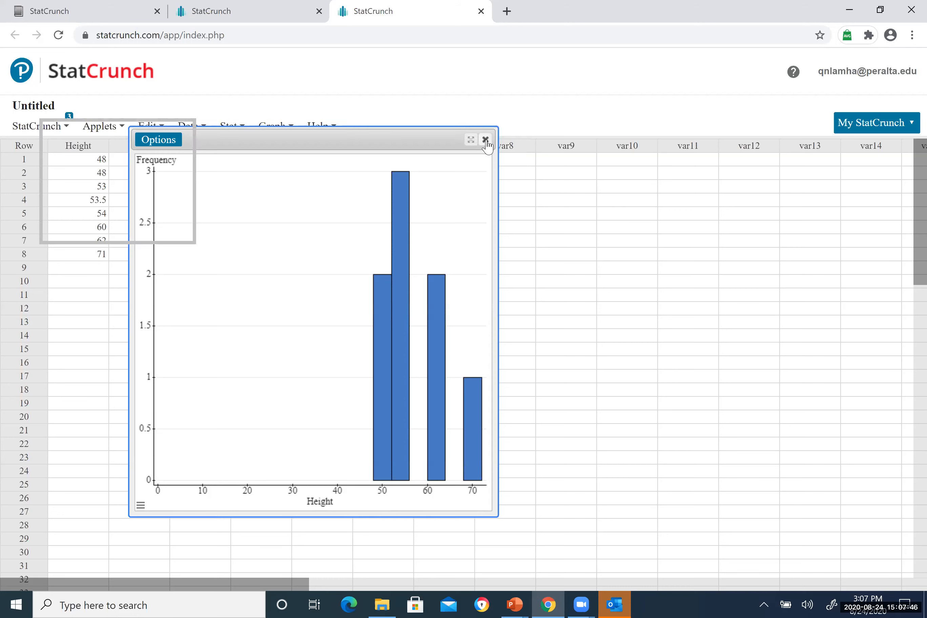
Step: Create a stem and leaf plot of the Height column, and read it beside the data before closing it
click(275, 126)
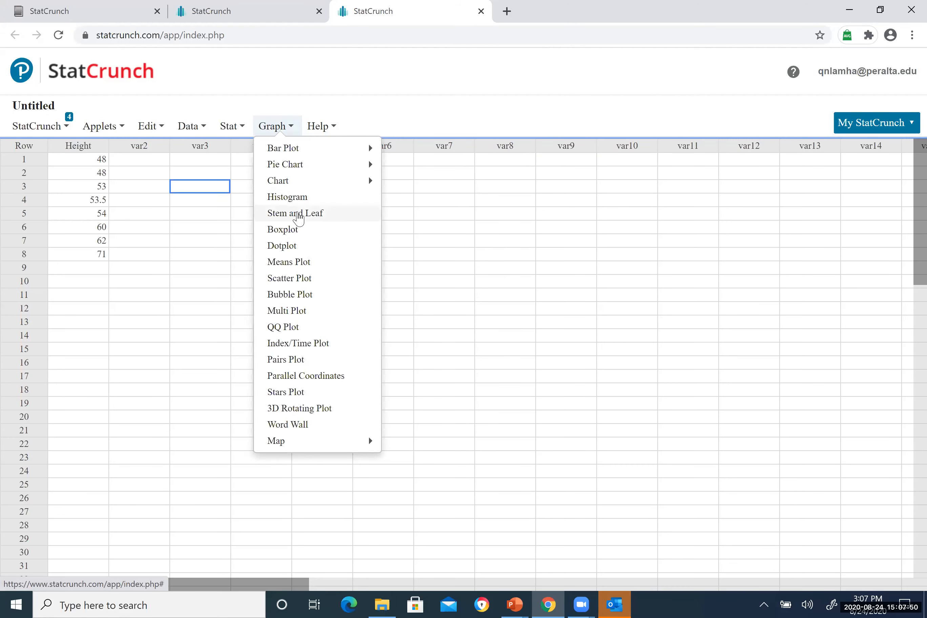
click(299, 215)
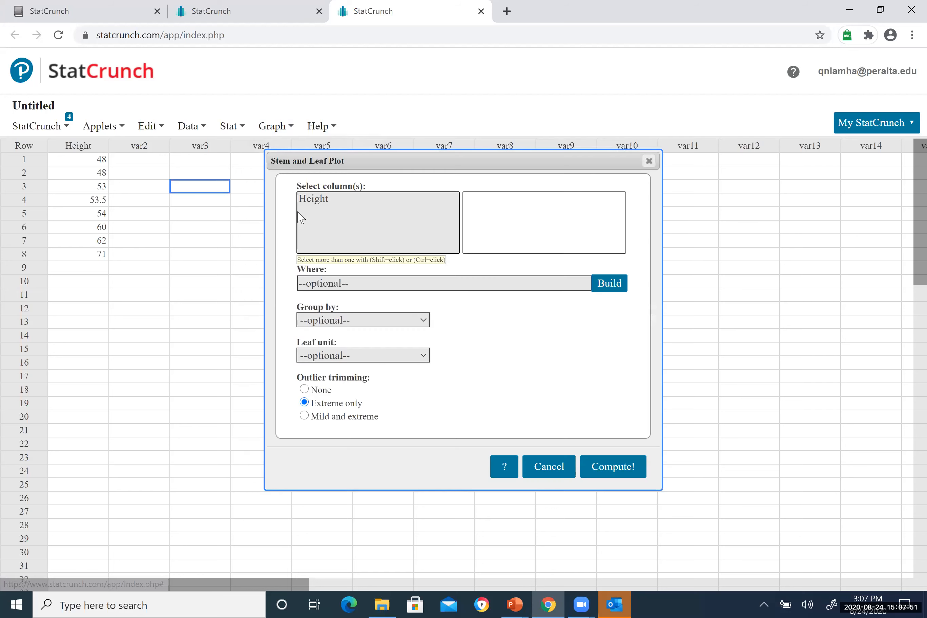
click(321, 202)
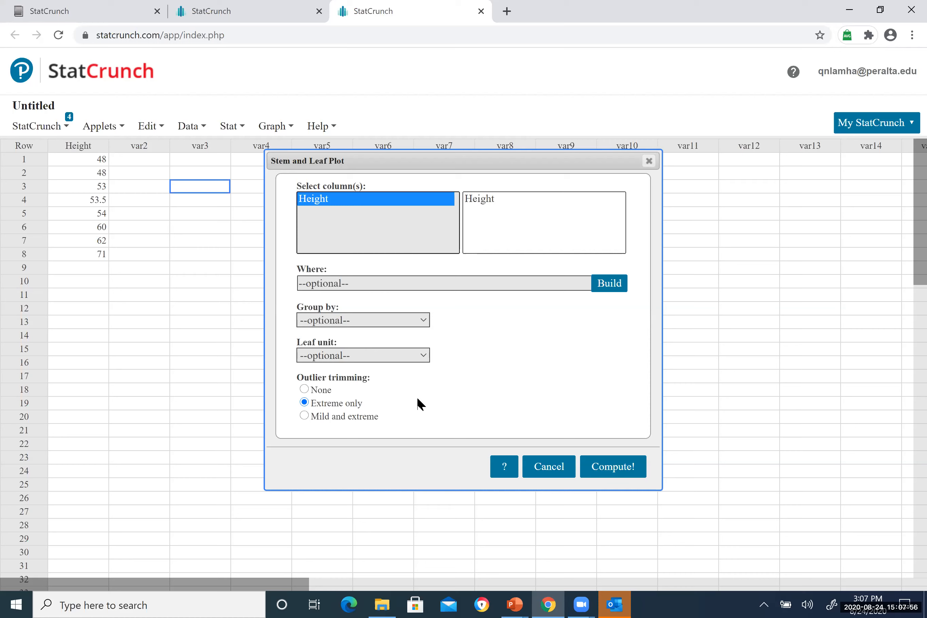
click(620, 472)
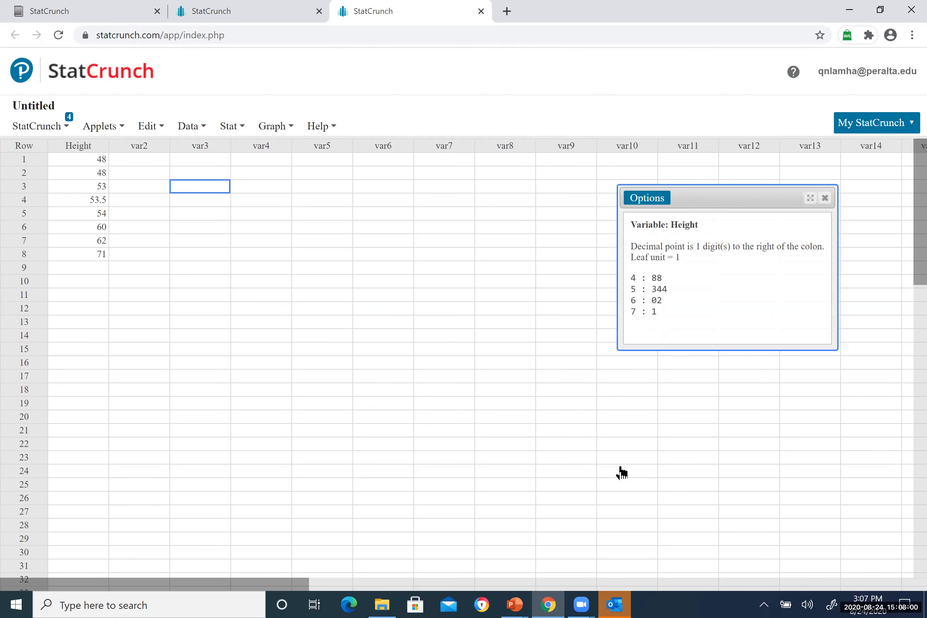
drag(709, 197, 224, 167)
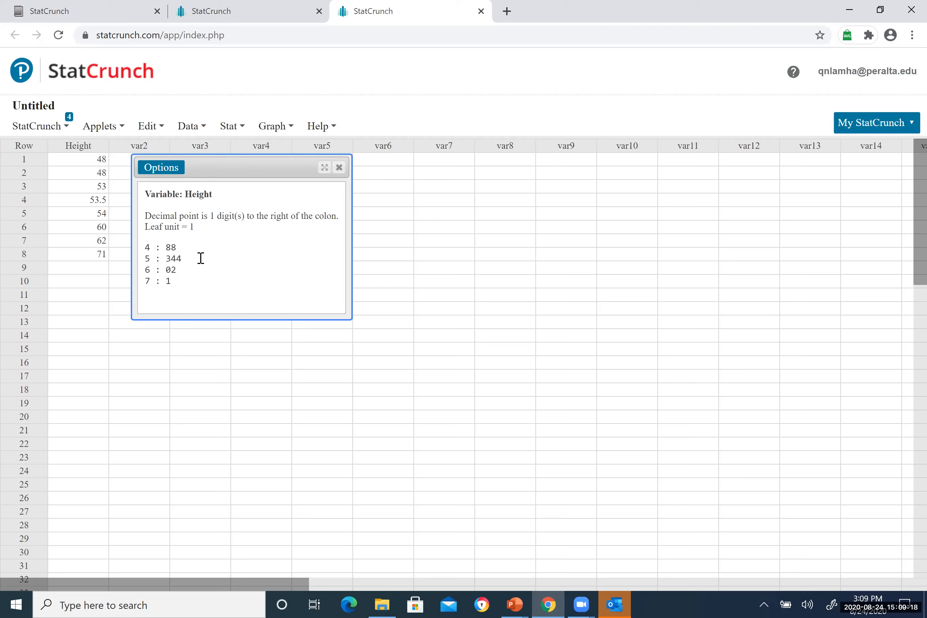
click(340, 168)
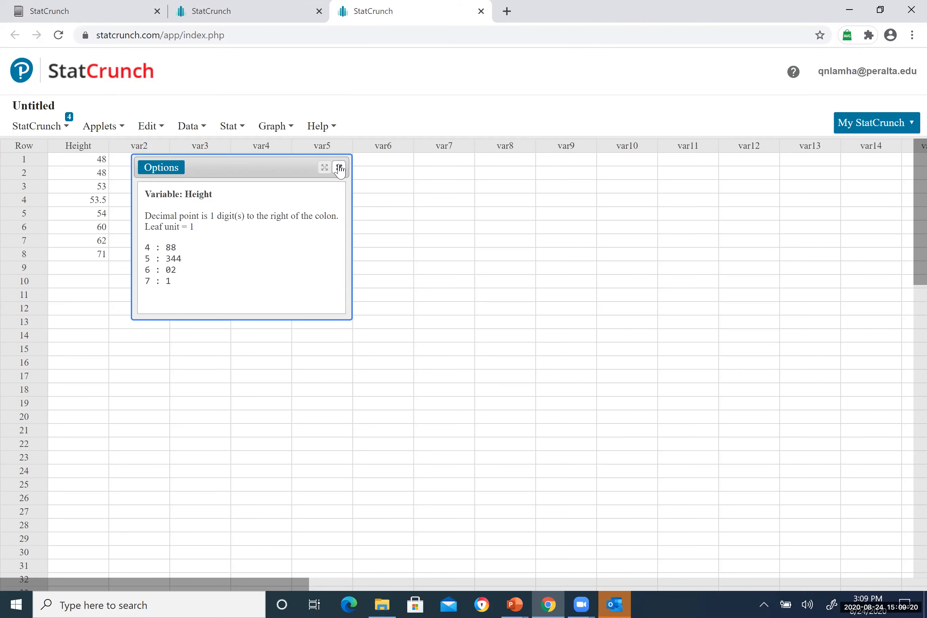
Step: Create a horizontally drawn boxplot of the Height column with markers for the mean and median
click(291, 127)
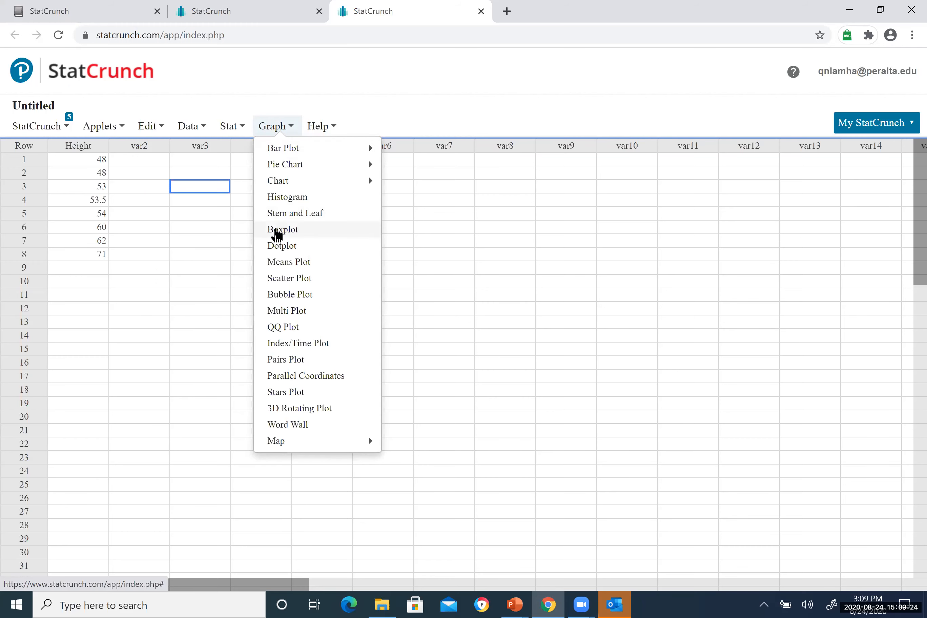
click(278, 233)
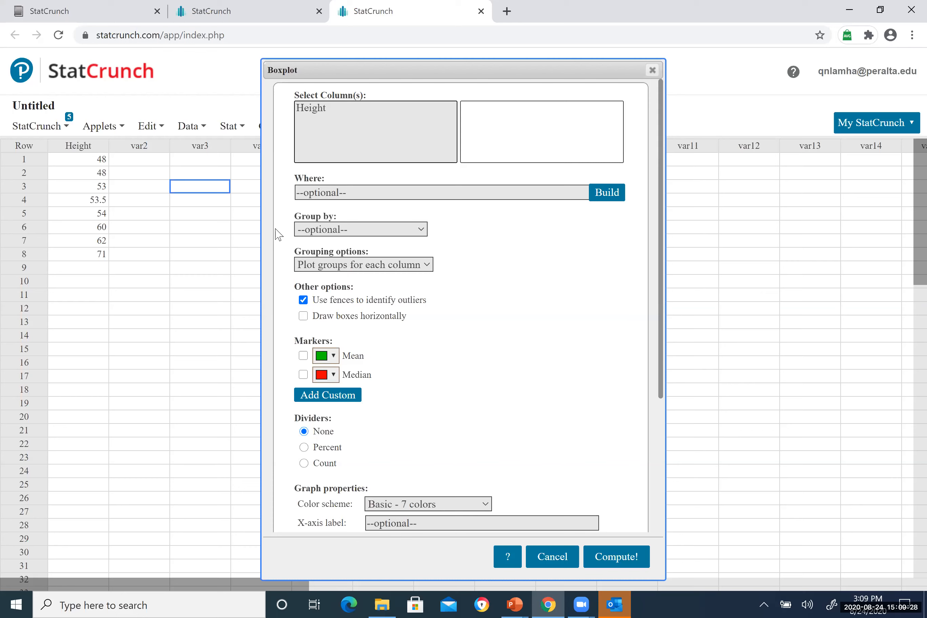
click(312, 108)
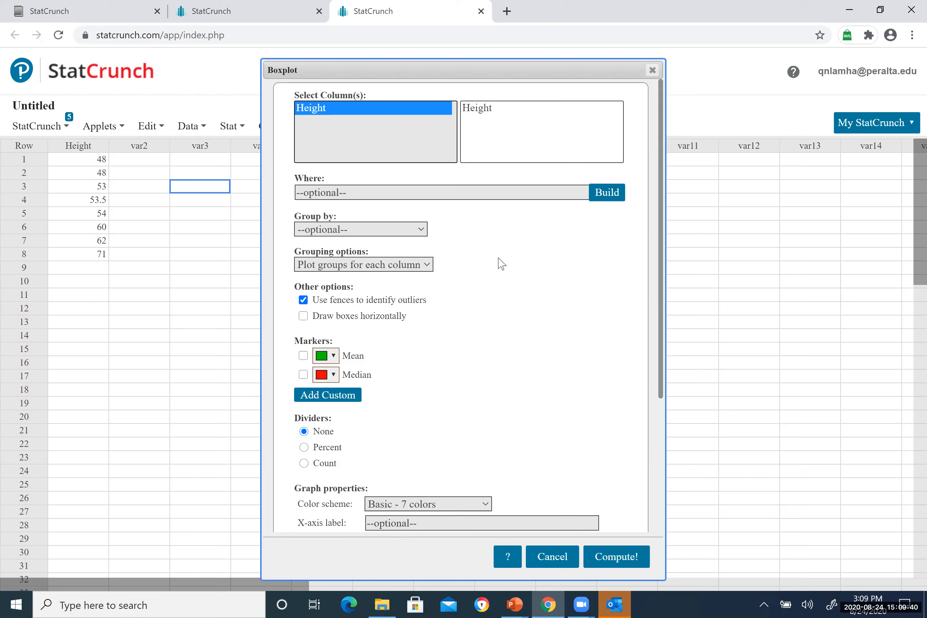
click(303, 356)
click(303, 374)
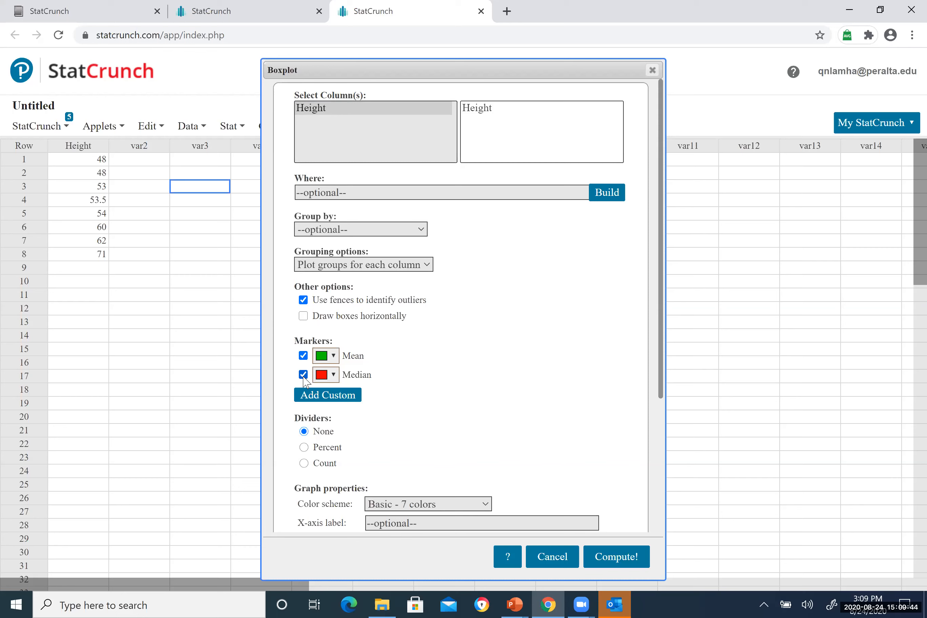
click(303, 316)
click(618, 555)
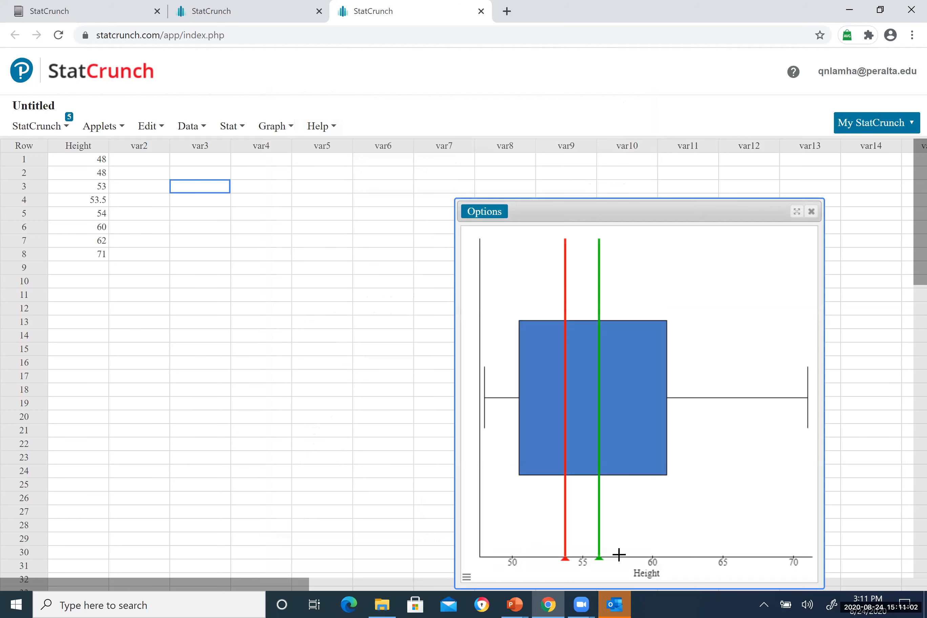
Step: Move the boxplot beside the Height column and examine its quartiles, median, mean, and lower and upper limits
drag(621, 219, 285, 160)
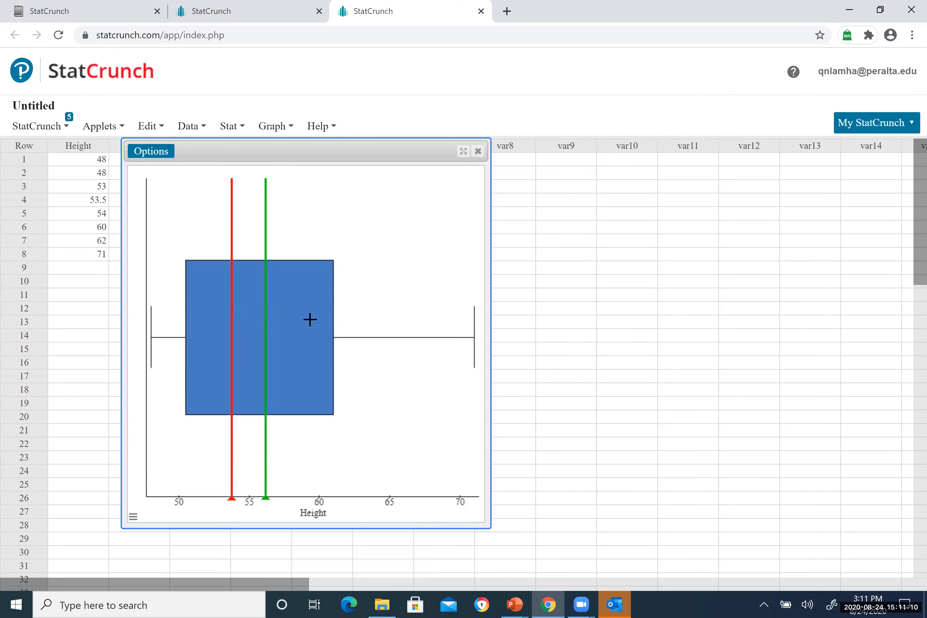
mouse_move(309, 319)
mouse_move(231, 297)
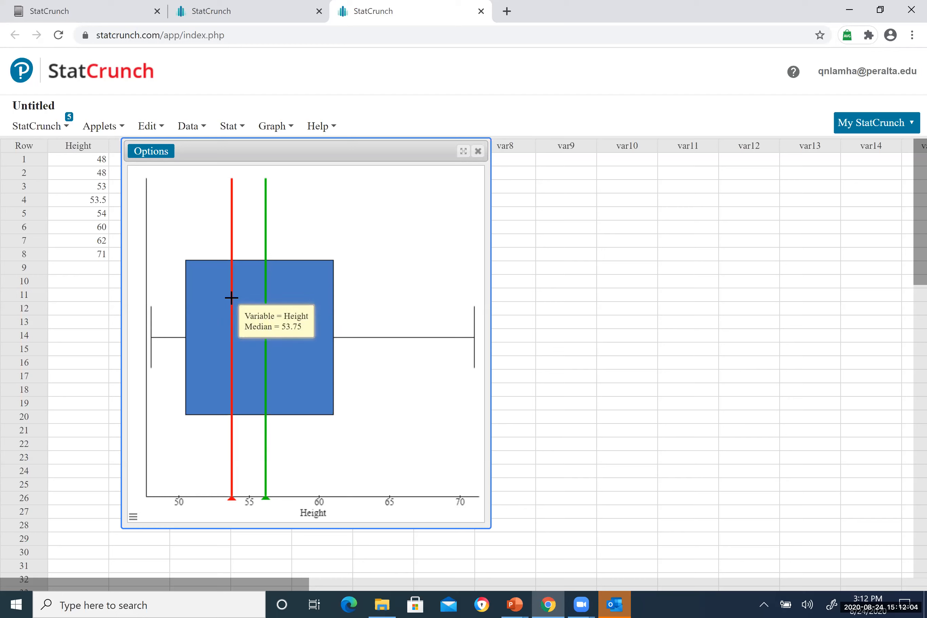
mouse_move(265, 309)
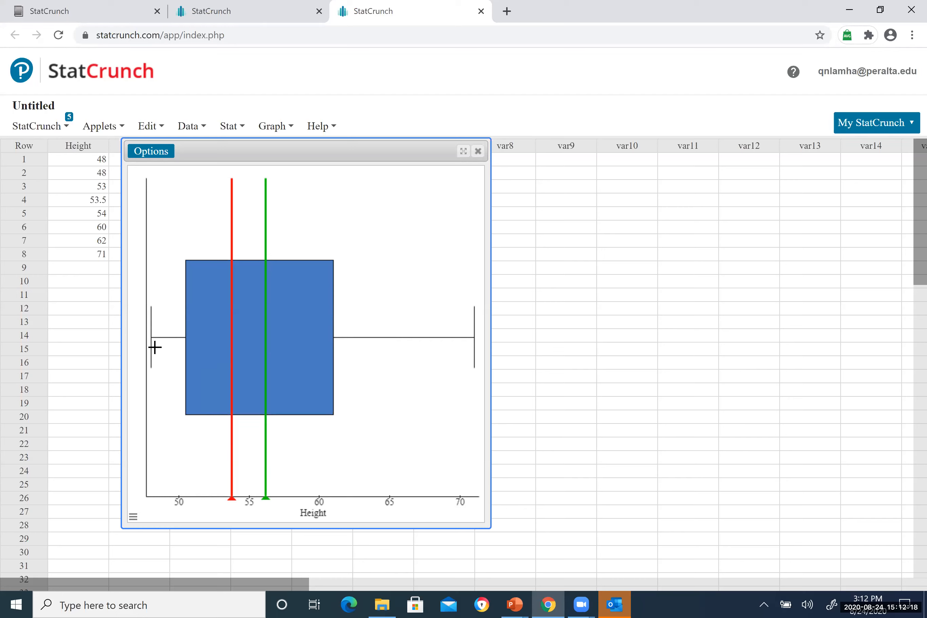
mouse_move(151, 342)
mouse_move(474, 338)
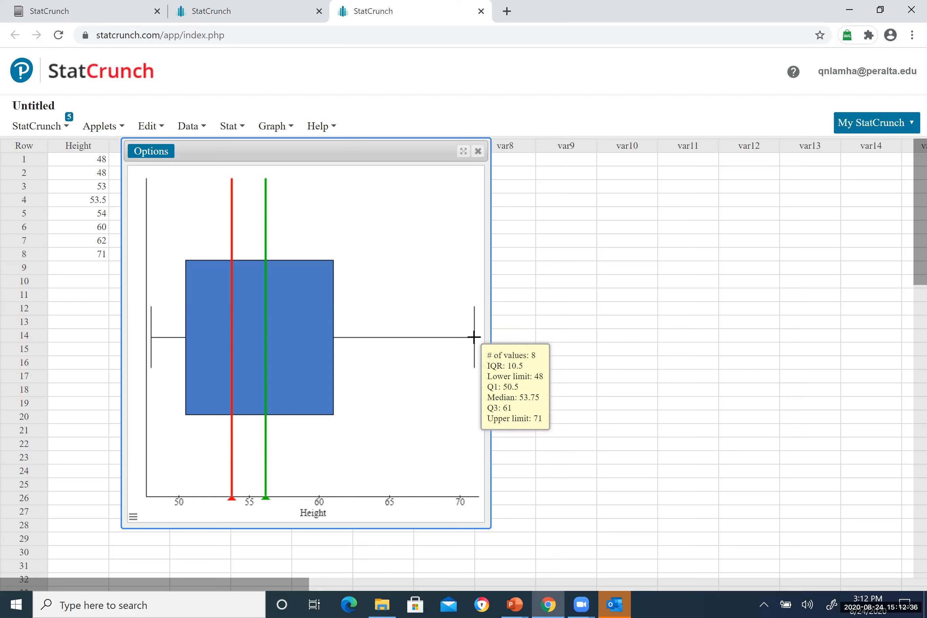
Step: Close the boxplot and enter 90 in row 9 of the Height column
click(477, 151)
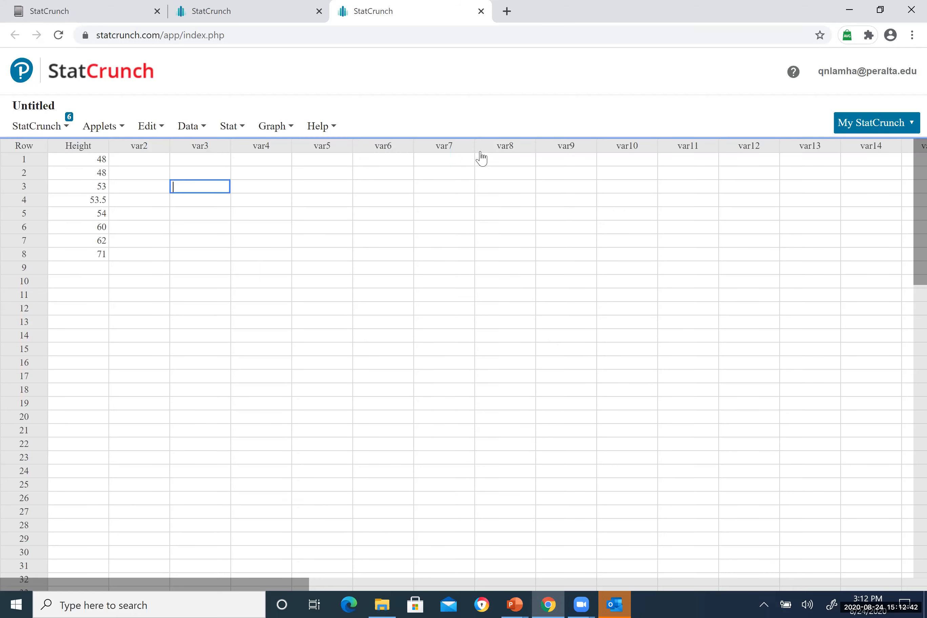
click(101, 264)
text(90)
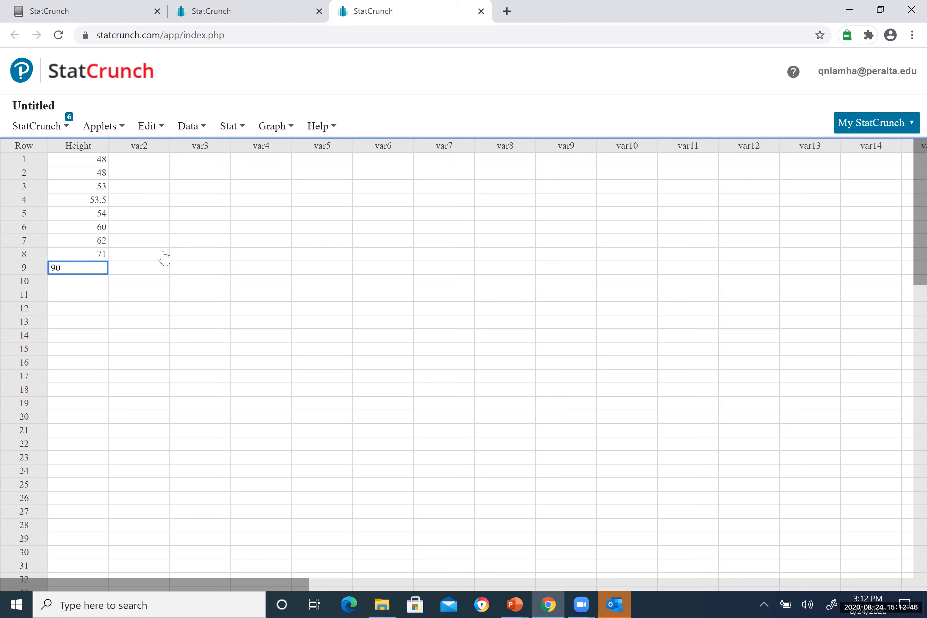
click(356, 267)
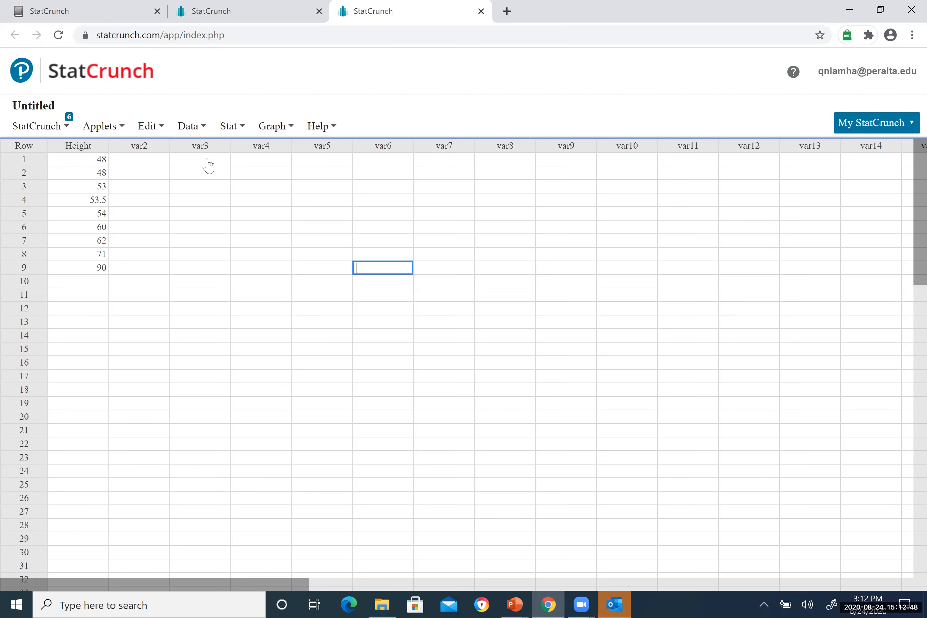
Step: Create a horizontally drawn boxplot of the extended Height column, using fences to identify outliers and marking the mean and median
click(294, 129)
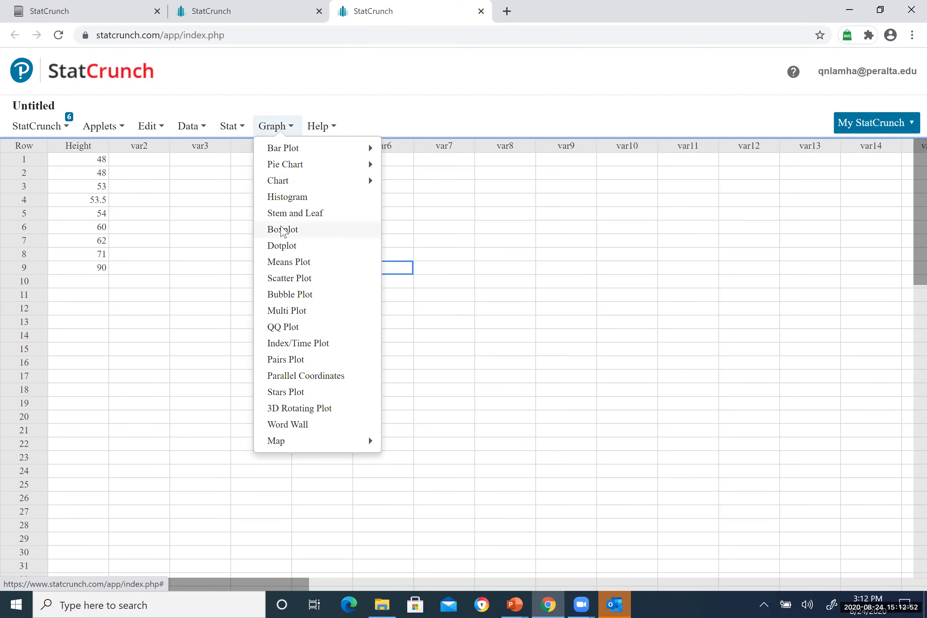
click(281, 230)
click(322, 114)
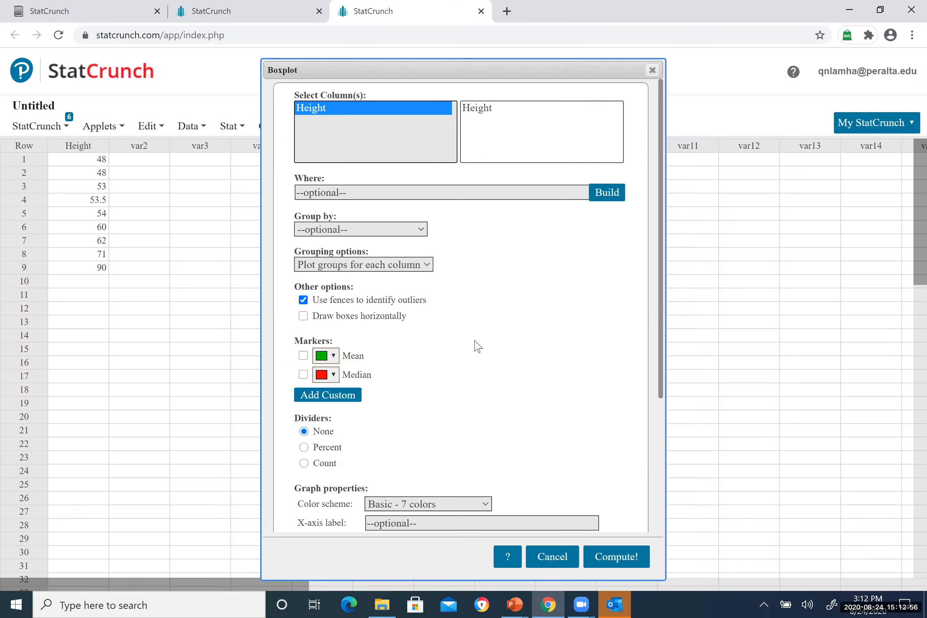
click(303, 316)
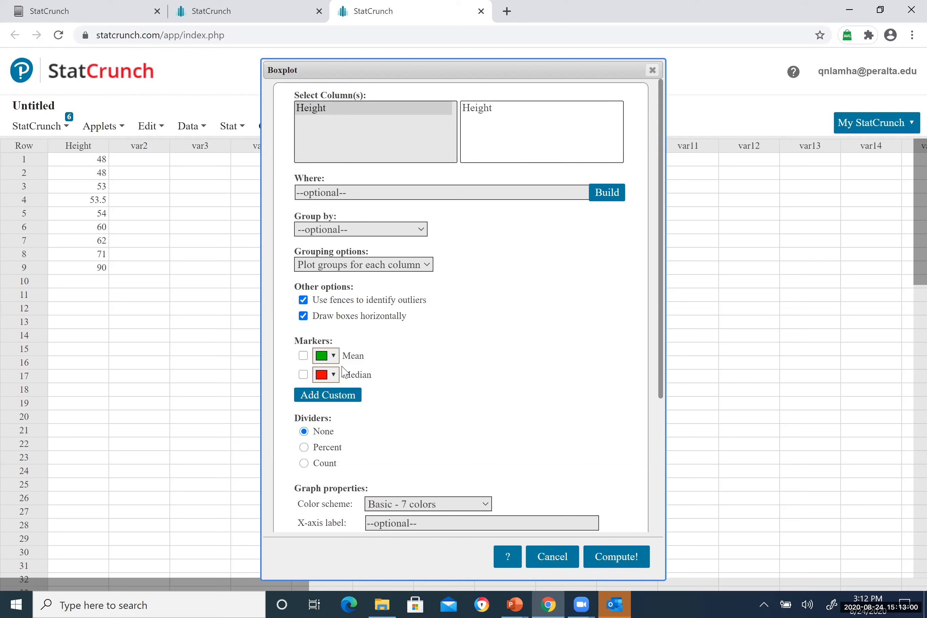
click(303, 355)
click(303, 374)
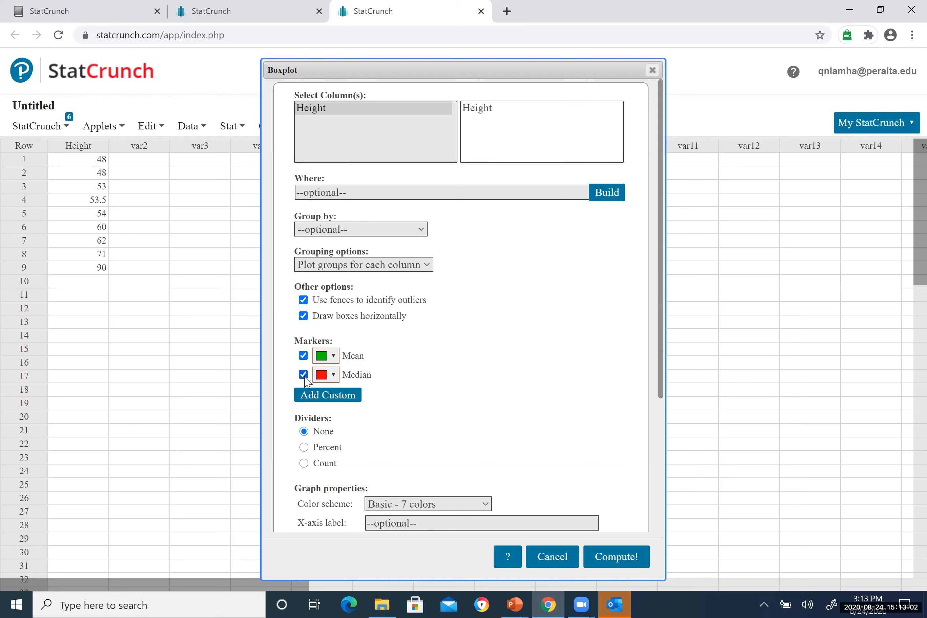
click(629, 557)
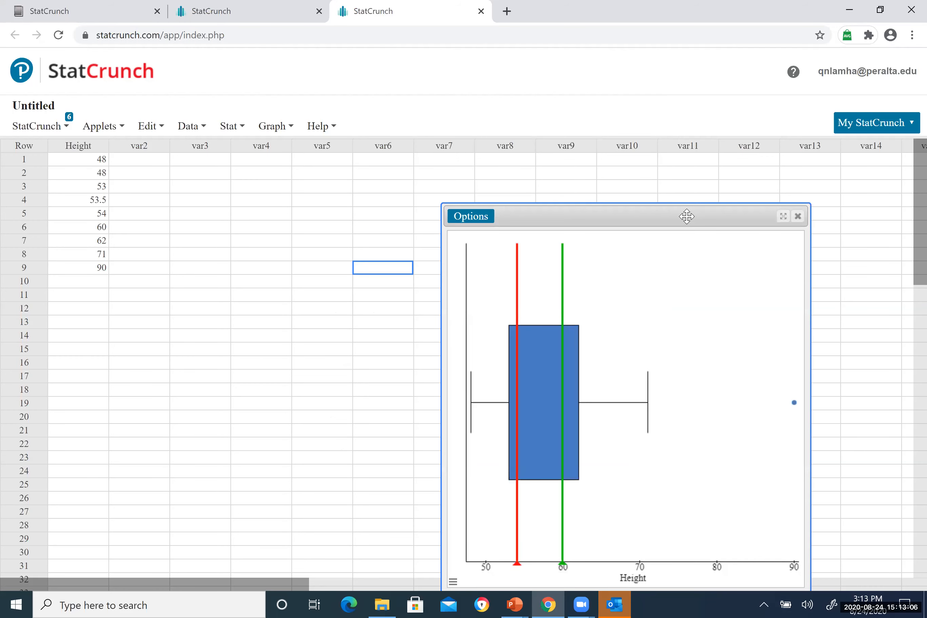
Step: Move the boxplot beside the Height column, examine its outlier, upper limit, median and mean, and close it
drag(687, 216, 367, 111)
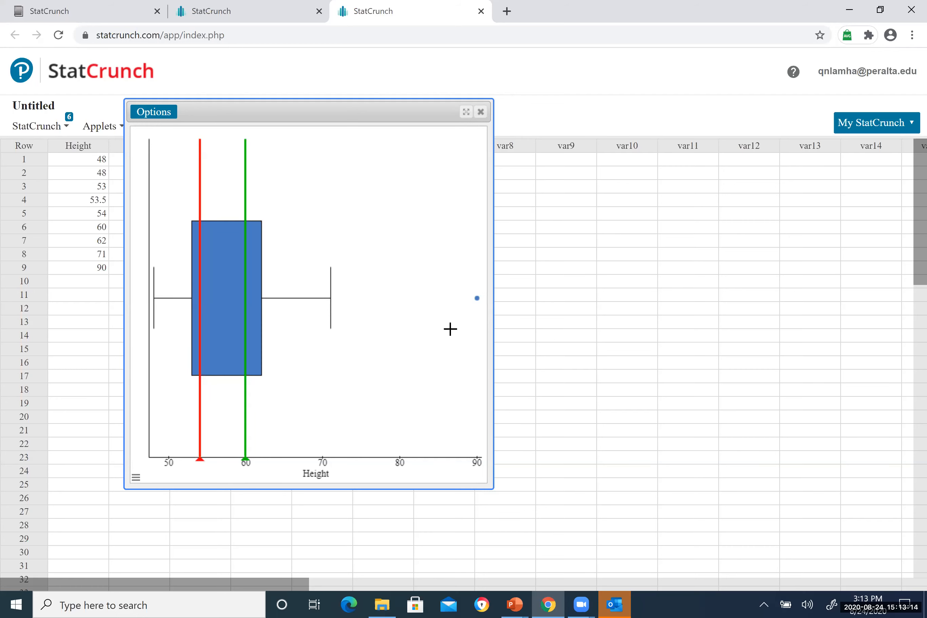
mouse_move(330, 298)
mouse_move(200, 313)
mouse_move(247, 314)
click(481, 112)
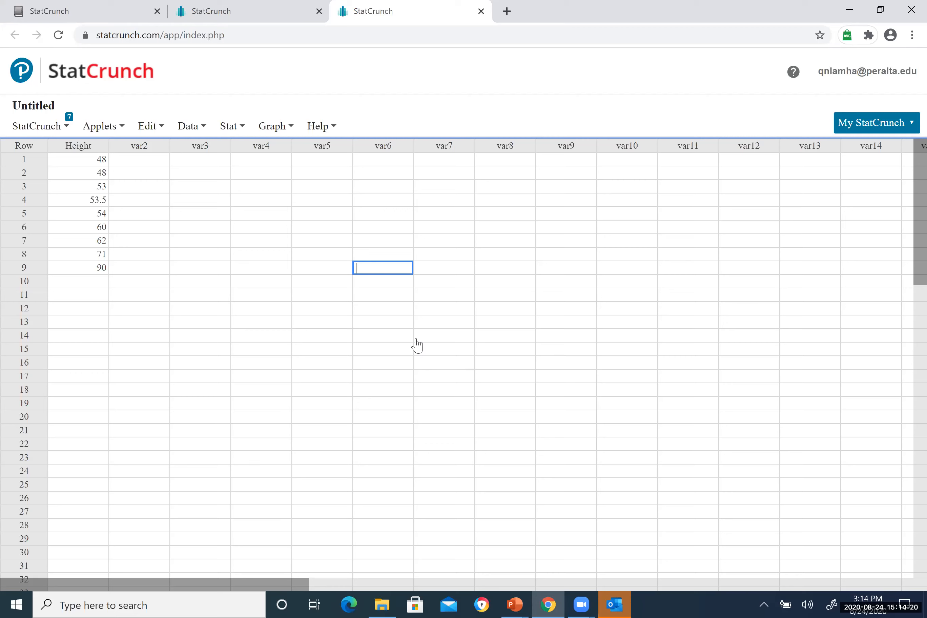
Step: Delete the 90 from row 9 of the Height column
click(100, 264)
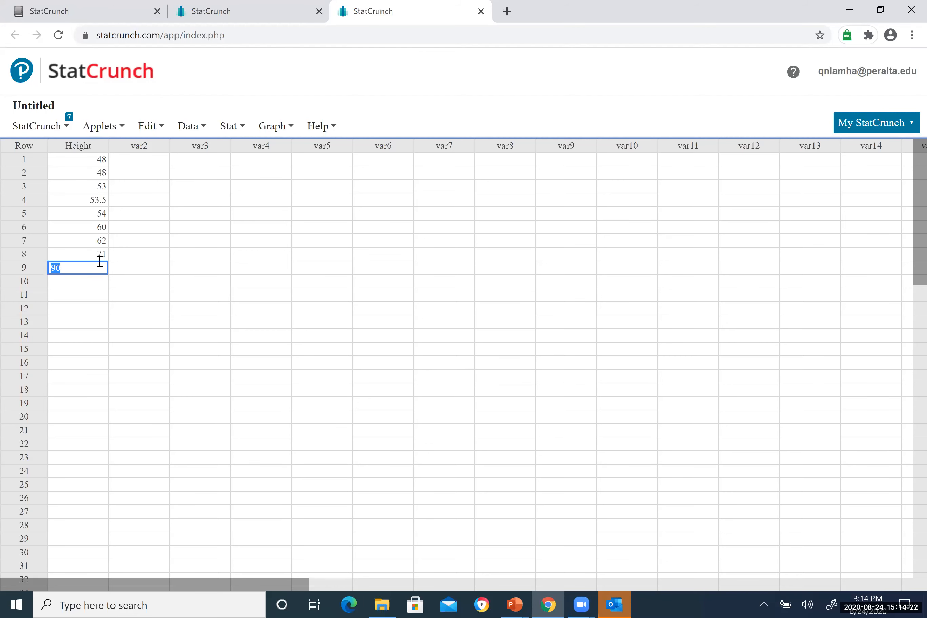
key(BackSpace)
click(290, 127)
Step: Create a horizontal boxplot of the Height column without the outlier, with mean and median markers
click(291, 129)
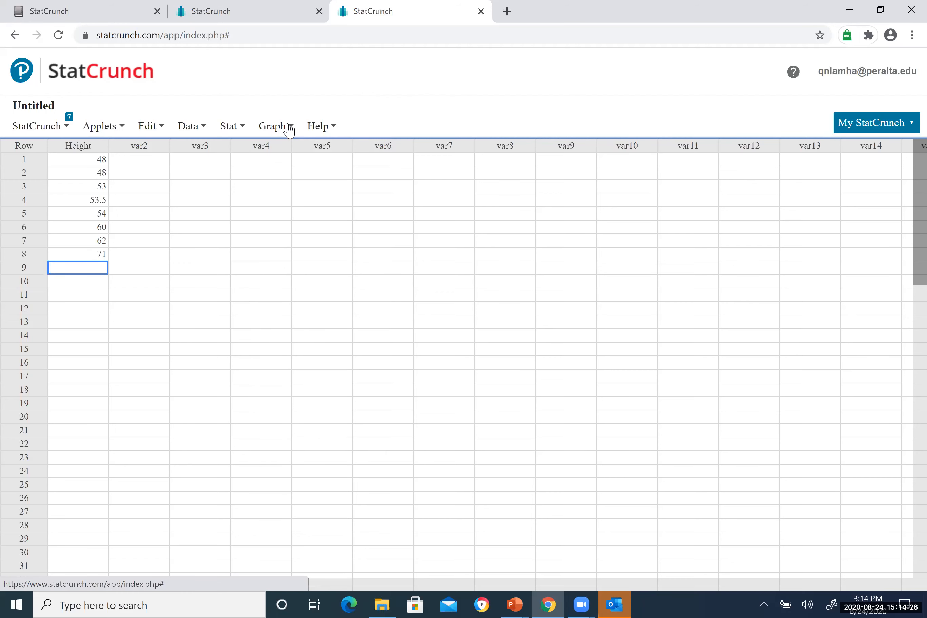
click(289, 128)
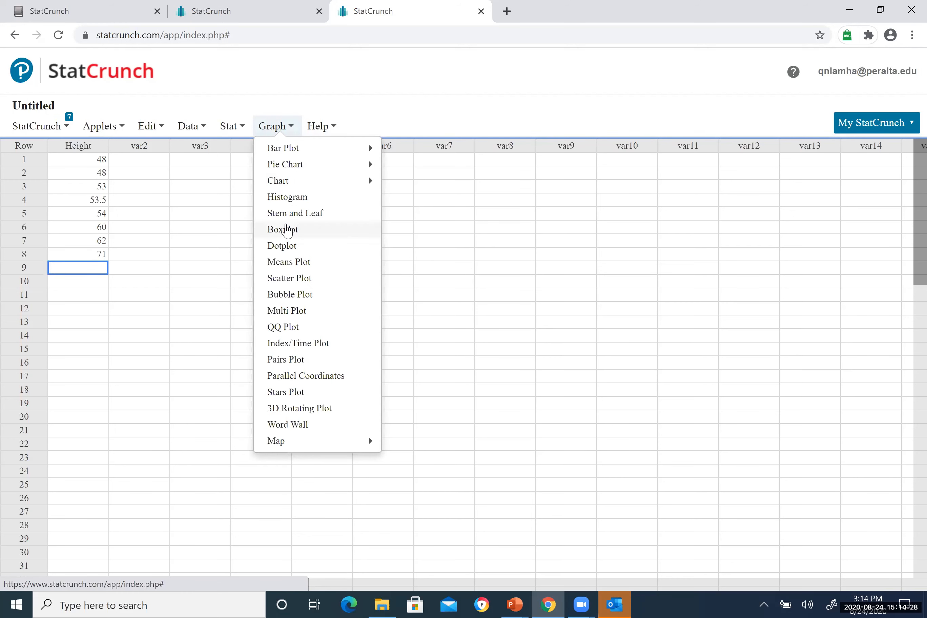
click(287, 229)
click(322, 109)
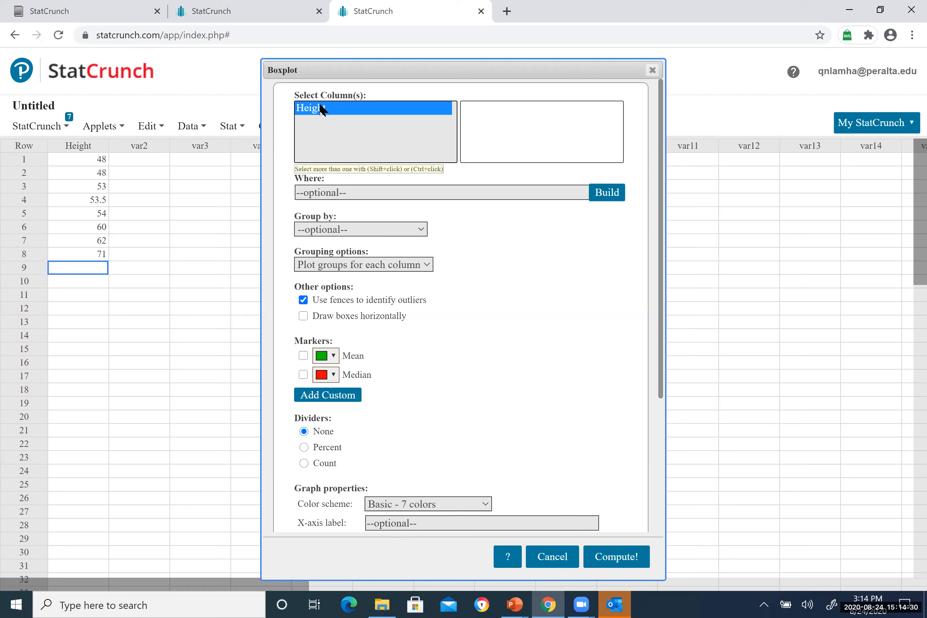
click(303, 365)
click(304, 355)
click(304, 374)
click(303, 315)
click(622, 558)
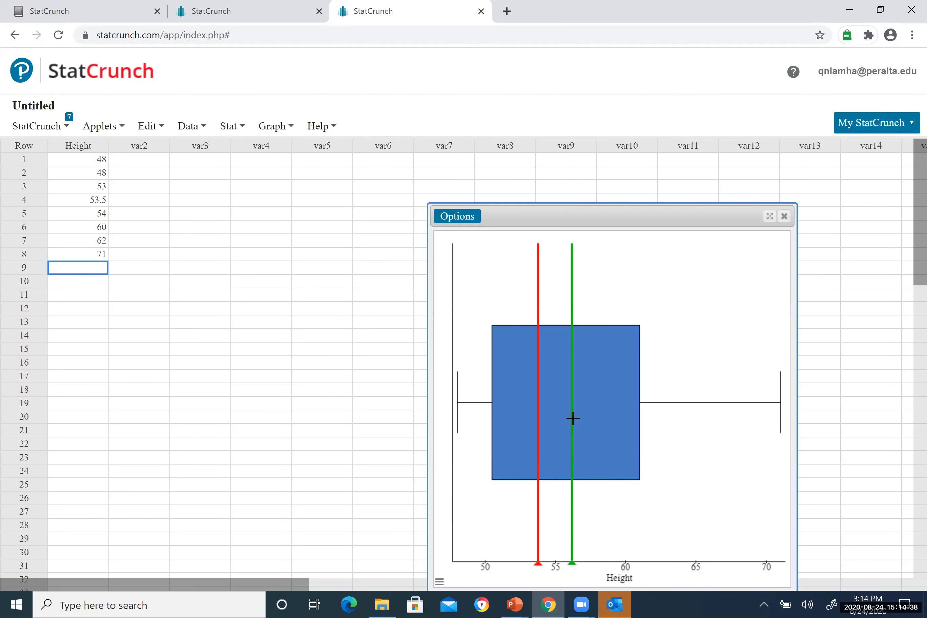
Step: Compare the mean and median markers on the boxplot, and close it
mouse_move(572, 418)
mouse_move(563, 394)
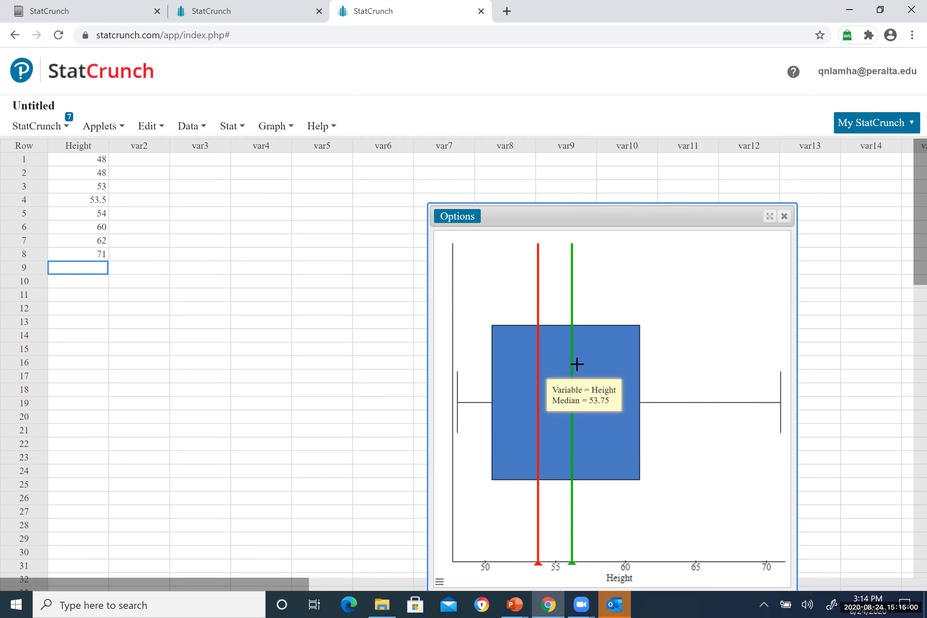
mouse_move(609, 392)
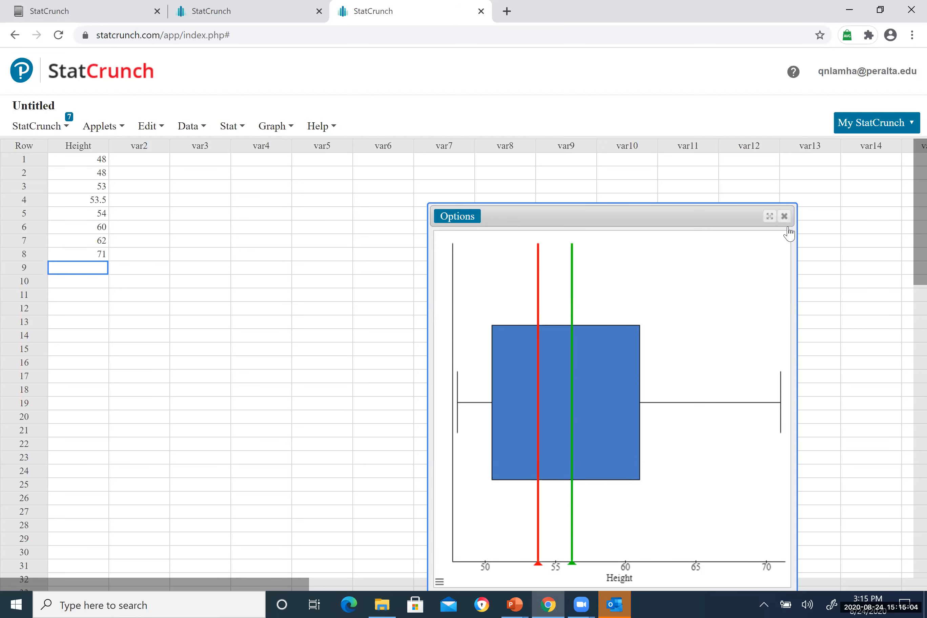
click(784, 216)
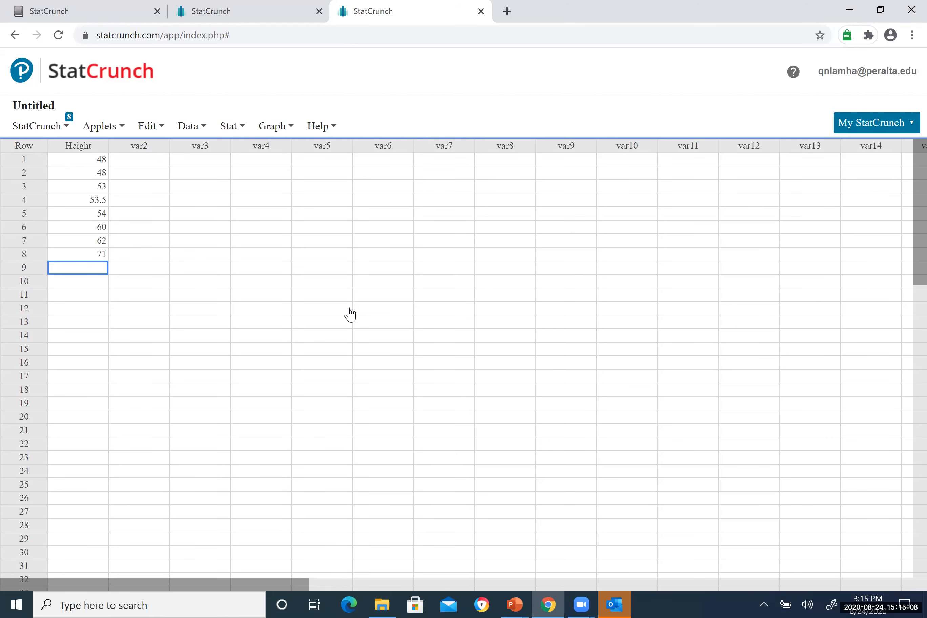
Step: Create a dotplot of the Height column with the default settings
click(290, 132)
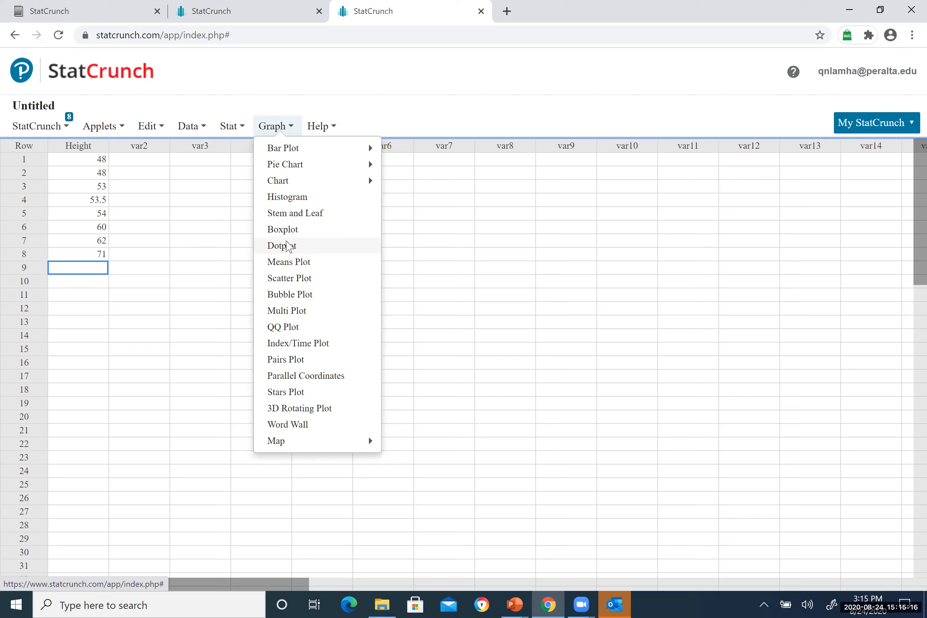
click(286, 246)
click(307, 108)
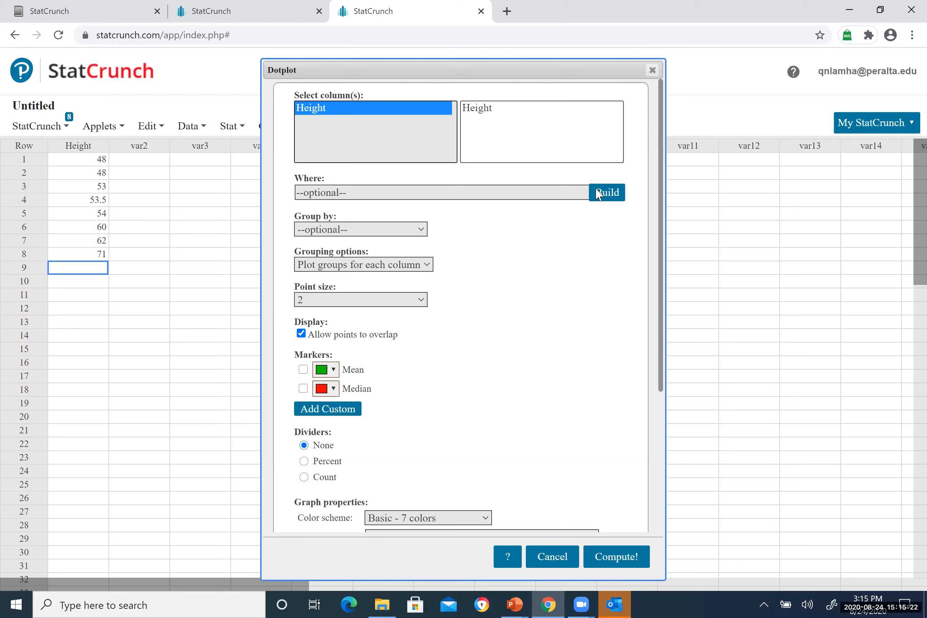
click(608, 557)
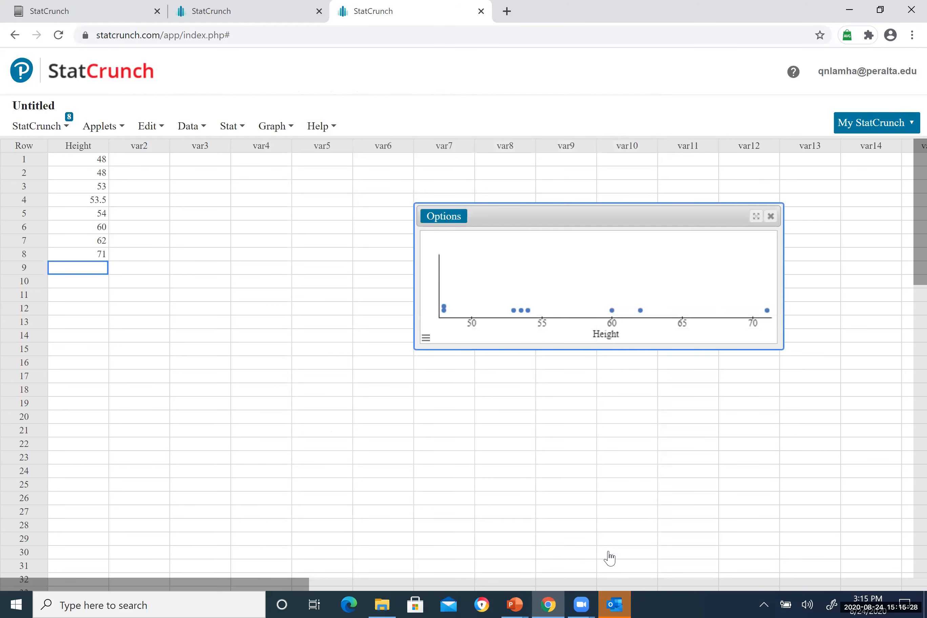
Step: Move the dotplot beside the Height column, look over its points and available options, and close it
drag(545, 218, 289, 169)
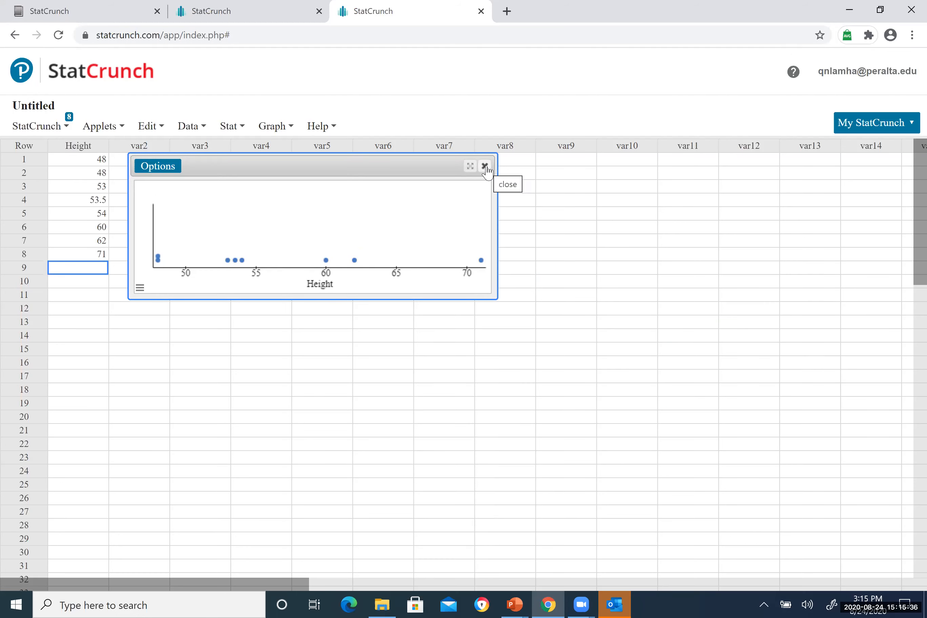
click(155, 167)
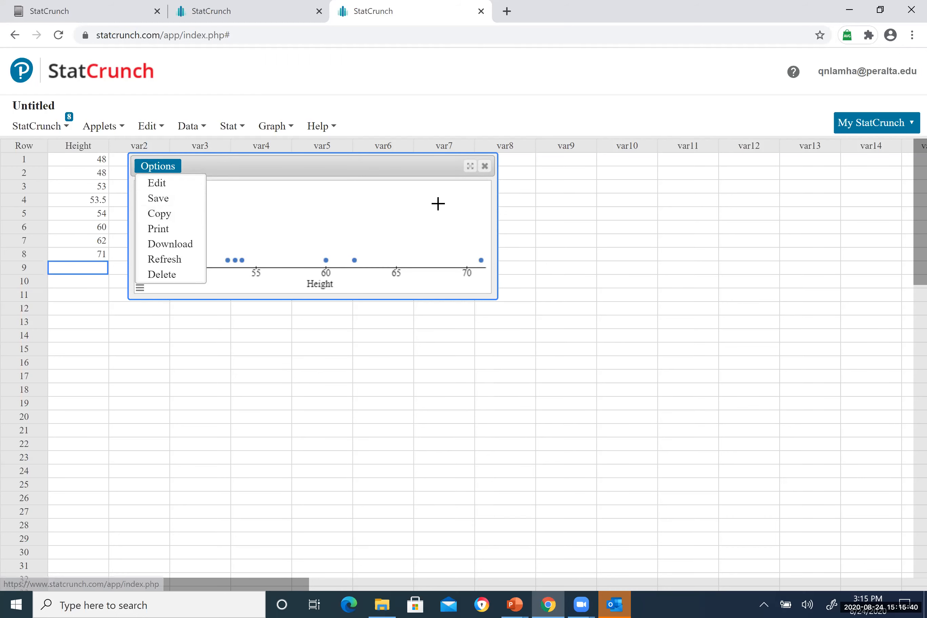
click(455, 207)
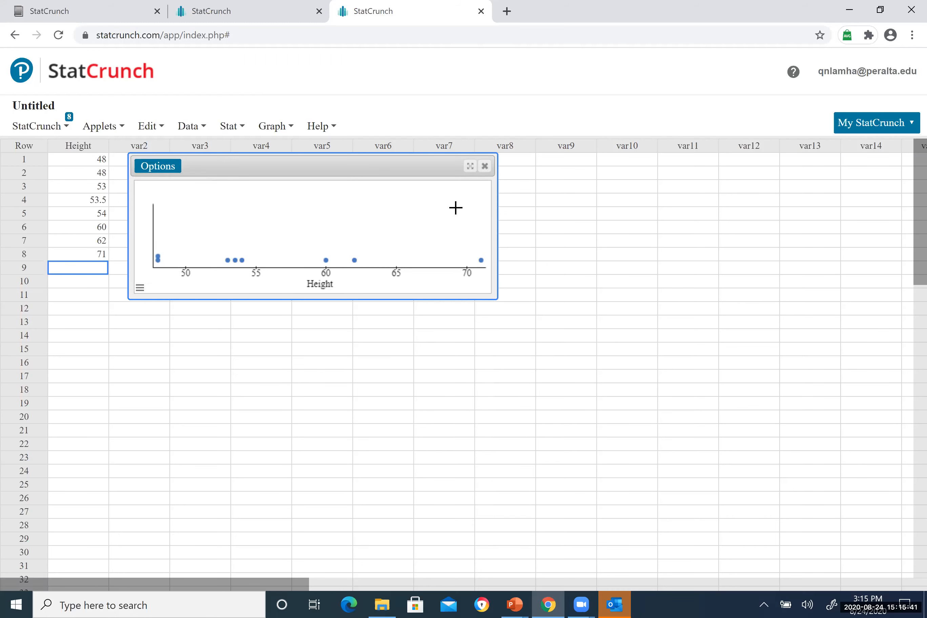
click(485, 167)
Step: Open the Scatter Plot settings, name the second column "weight" as an example second variable, and close the settings without plotting
click(290, 127)
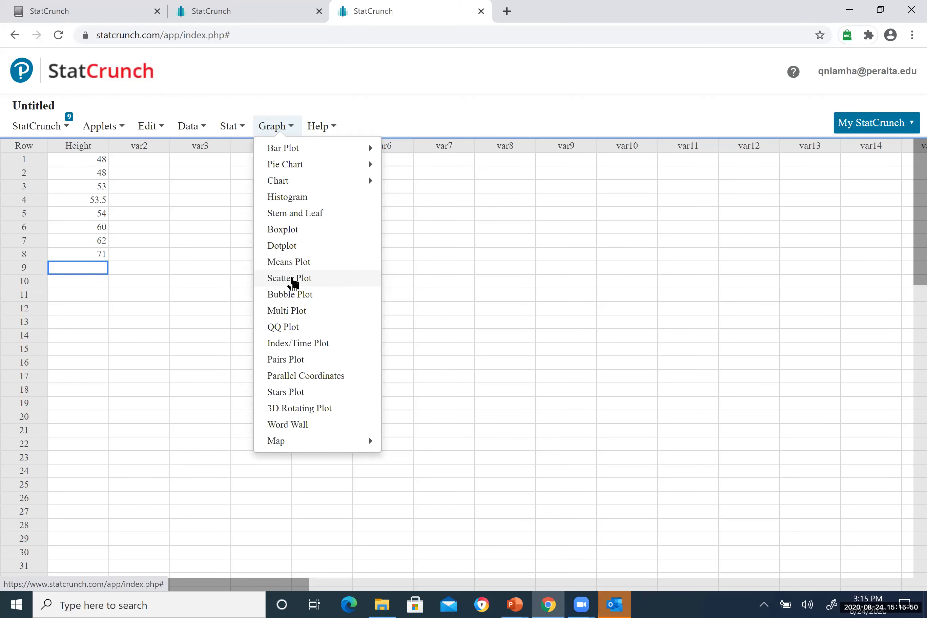
click(292, 279)
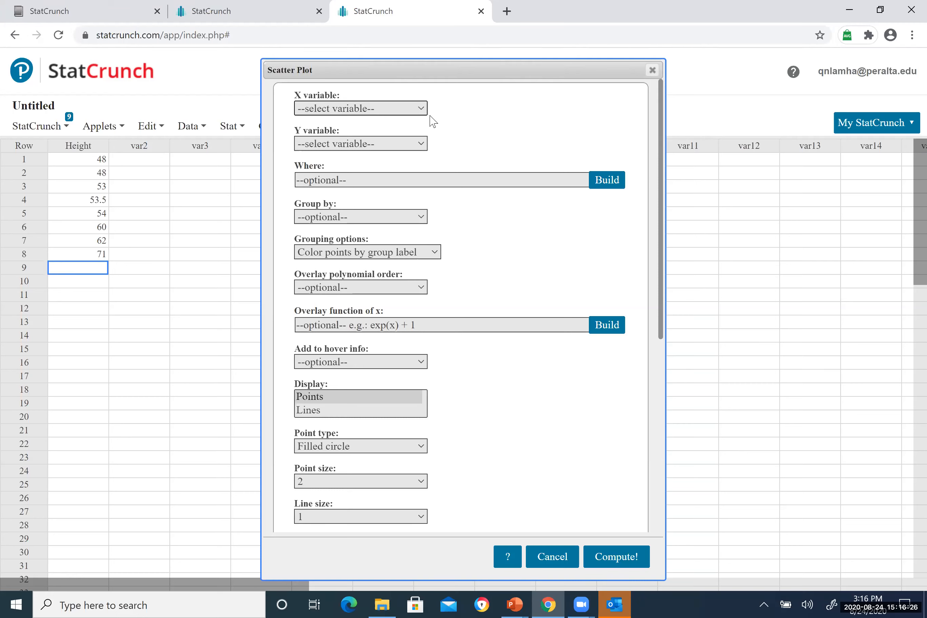
click(154, 145)
text(weight)
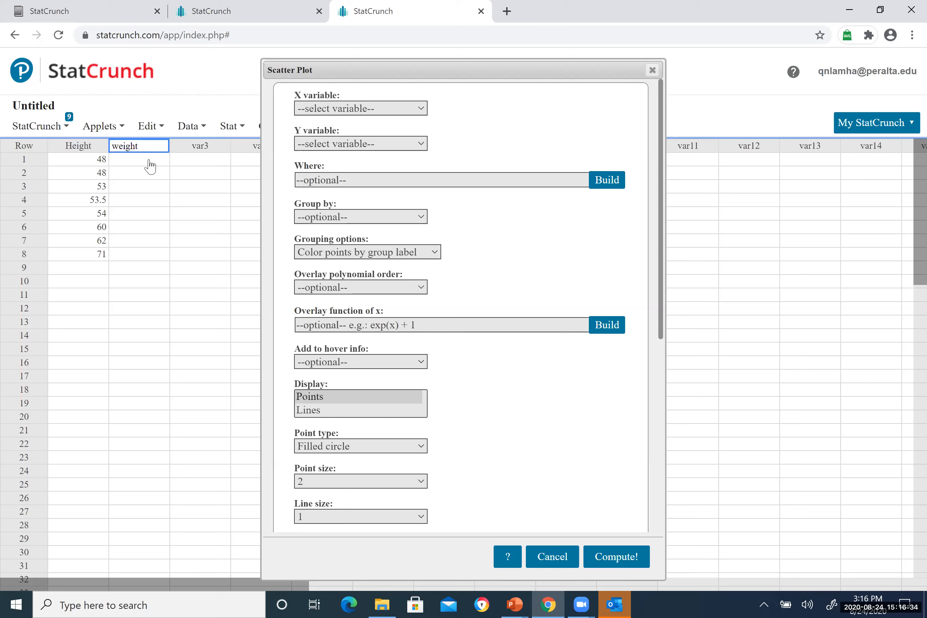
click(150, 159)
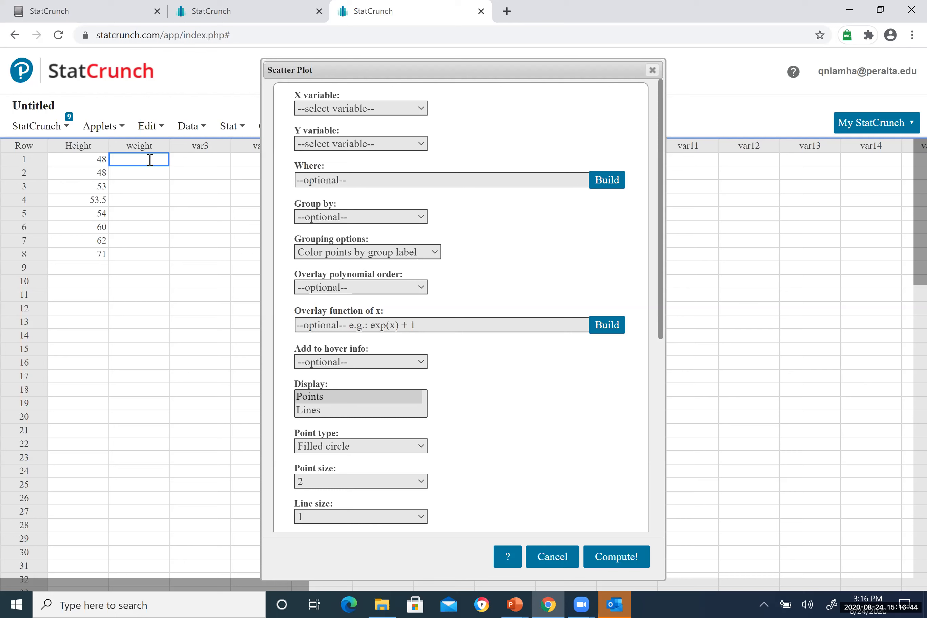
click(653, 70)
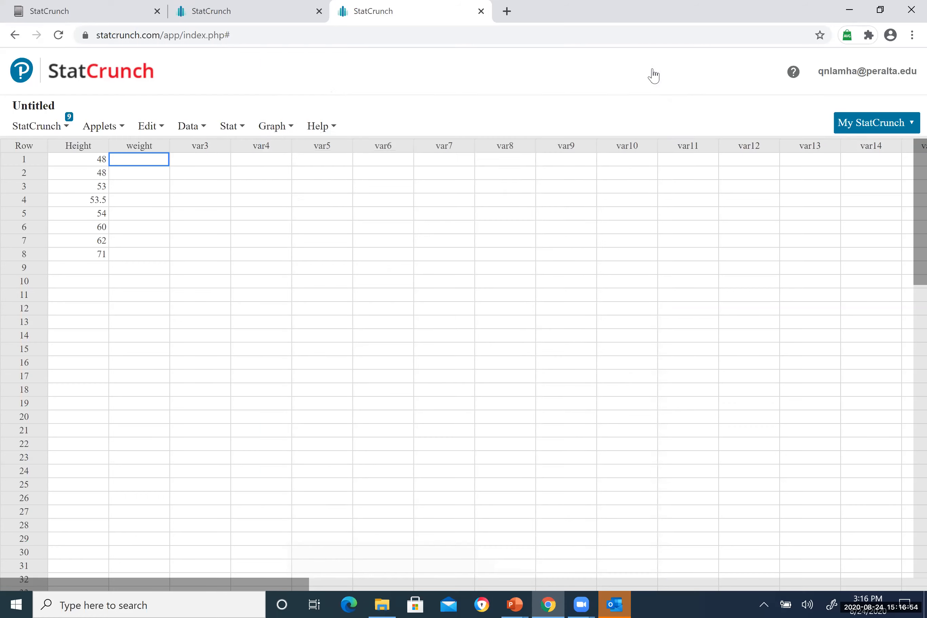
click(285, 129)
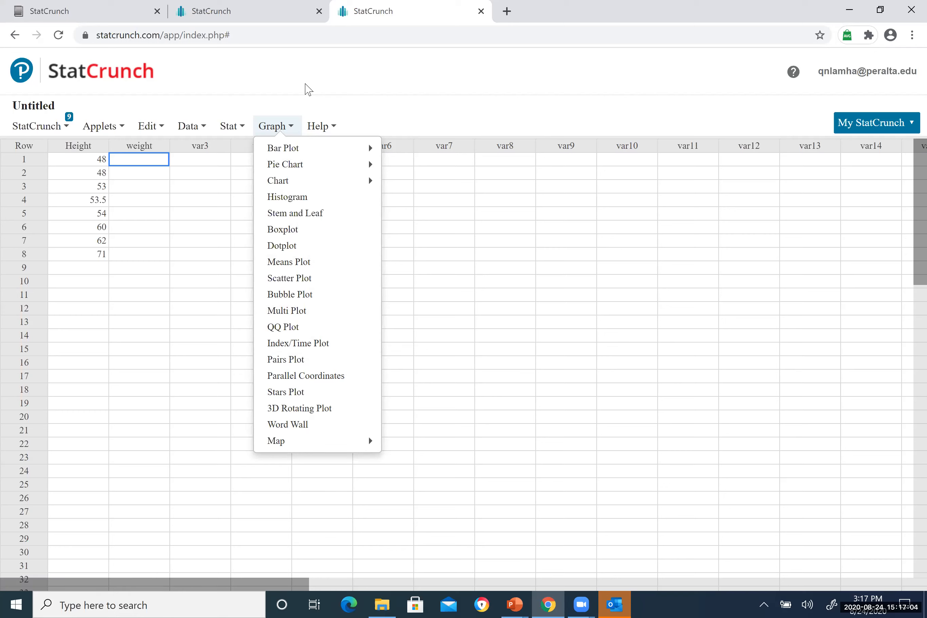
click(308, 89)
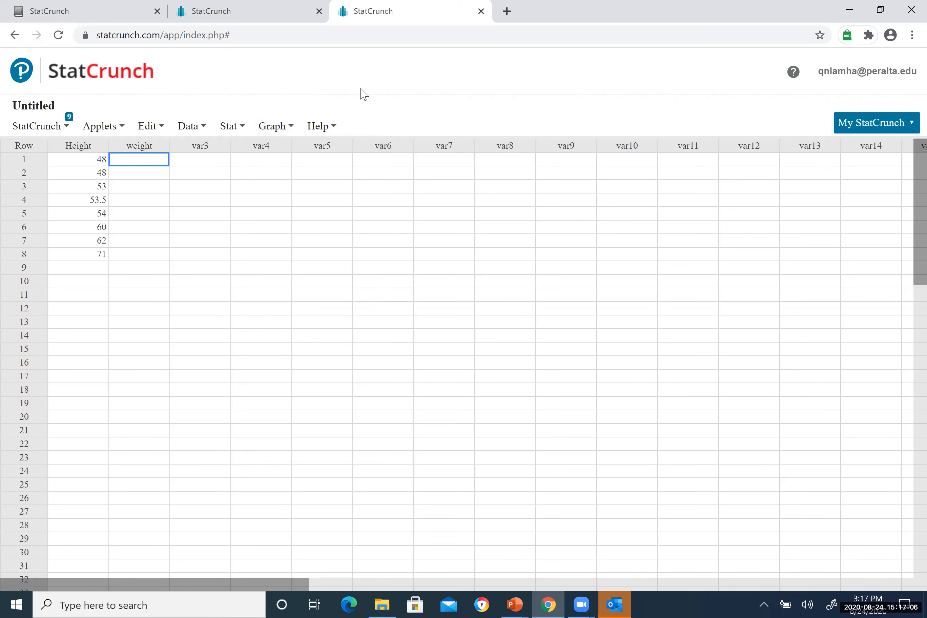